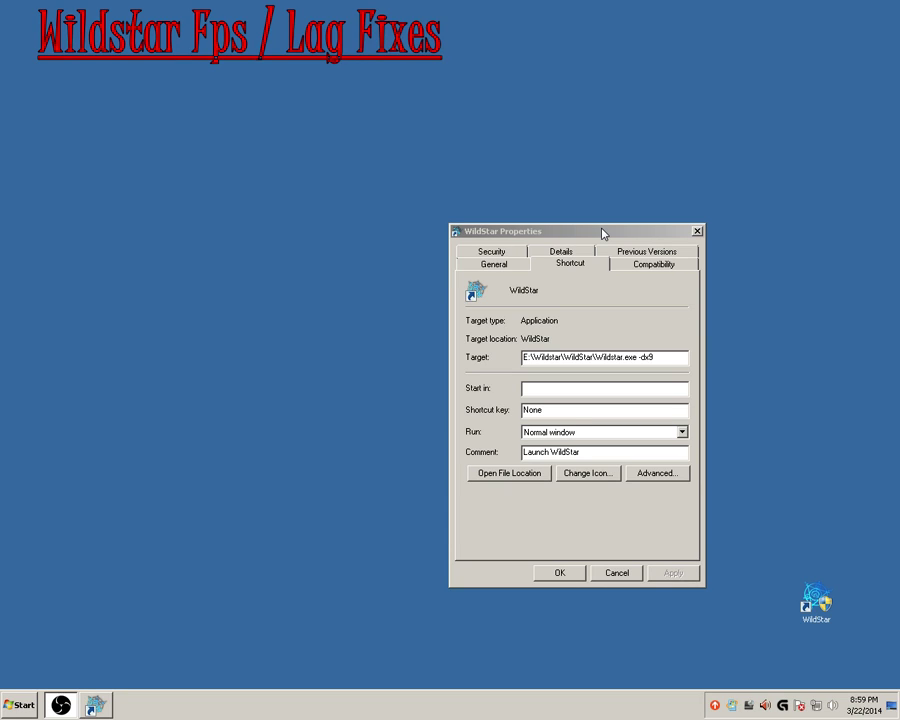
Step: Move the WildStar desktop shortcut closer to its properties dialog and bring up the shortcut's properties
{"action": "key", "text": "ctrl+shift+Left"}
{"action": "left_click_drag", "start_coordinate": [540, 231], "coordinate": [445, 158]}
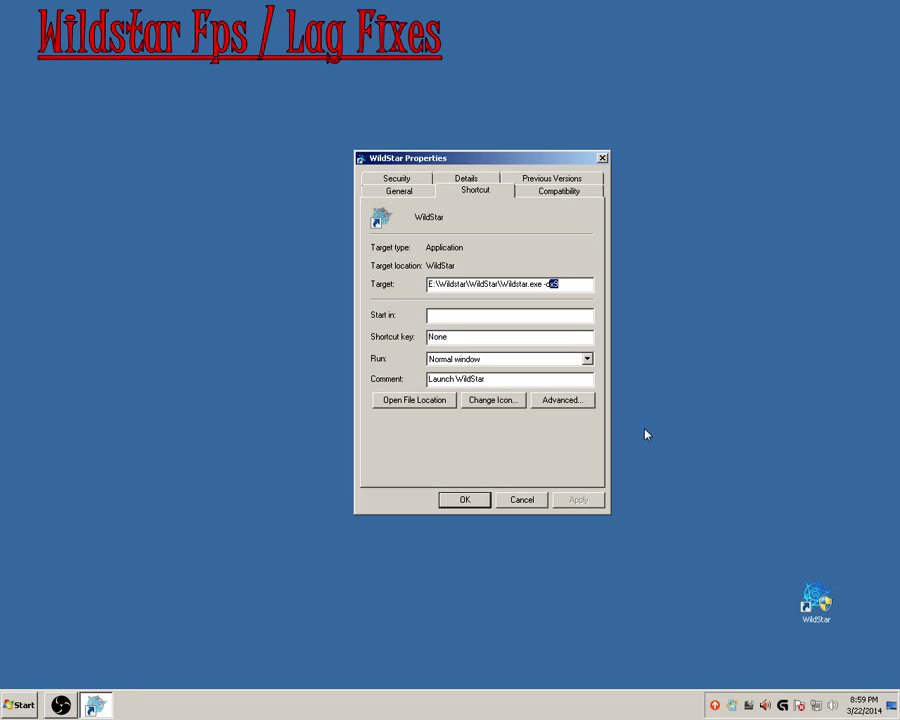
{"action": "left_click", "coordinate": [755, 607]}
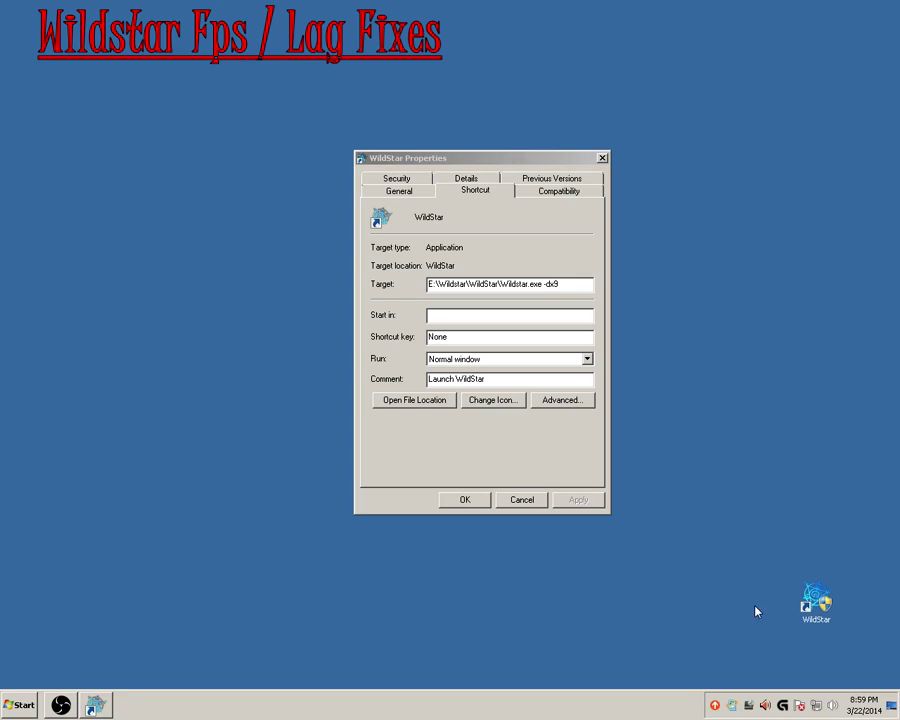
{"action": "right_click", "coordinate": [815, 600]}
{"action": "left_click", "coordinate": [826, 615]}
{"action": "left_click_drag", "start_coordinate": [712, 462], "coordinate": [712, 462]}
{"action": "right_click", "coordinate": [711, 457]}
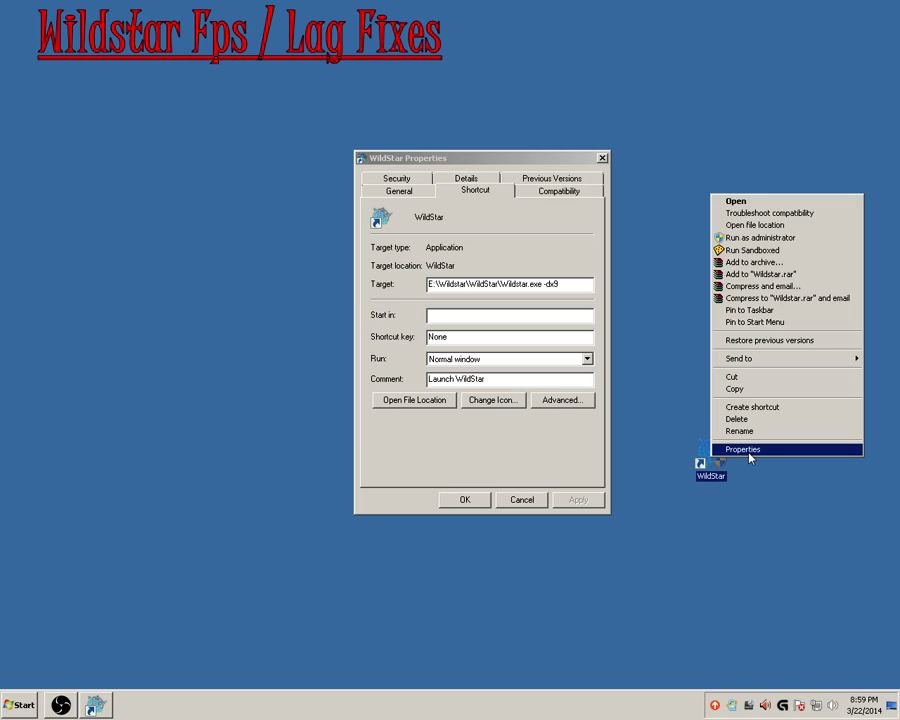
{"action": "left_click", "coordinate": [749, 449]}
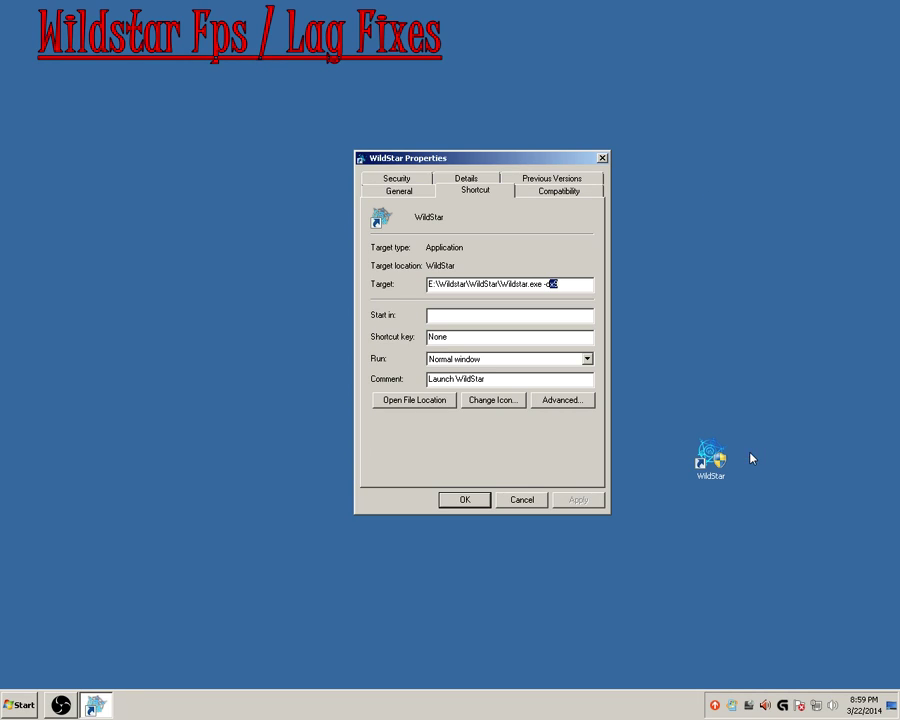
Step: Try to edit the launch option at the end of the WildStar shortcut's target path and apply it
{"action": "left_click", "coordinate": [543, 285]}
{"action": "type", "text": "\""}
{"action": "key", "text": "BackSpace"}
{"action": "type", "text": "\""}
{"action": "type", "text": "X"}
{"action": "type", "text": "9"}
{"action": "type", "text": "X"}
{"action": "left_click", "coordinate": [579, 499]}
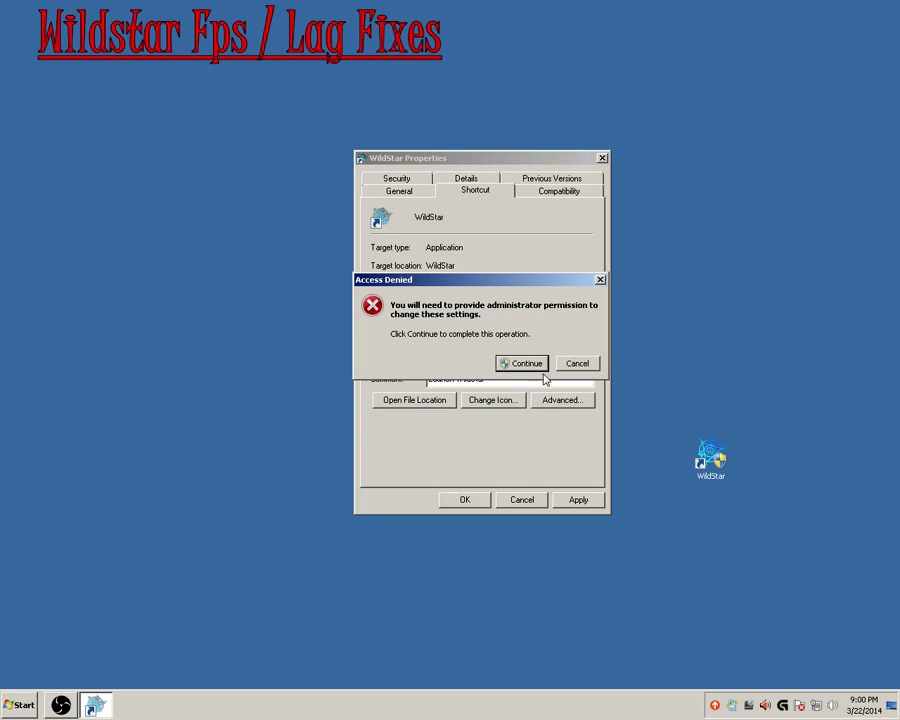
{"action": "left_click", "coordinate": [571, 366]}
{"action": "left_click", "coordinate": [512, 500]}
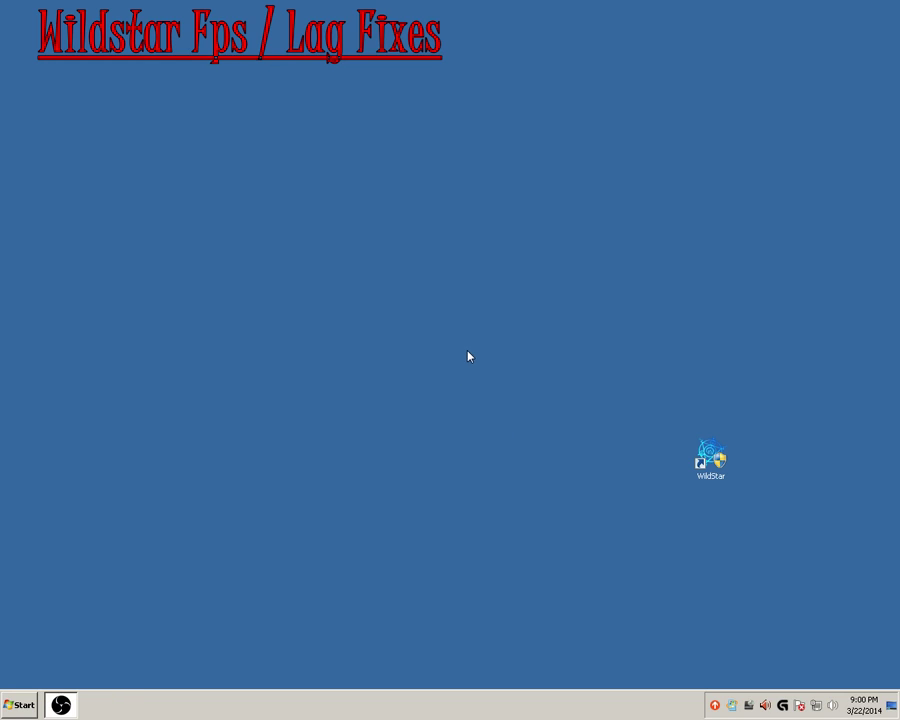
Step: Launch WildStar from its desktop shortcut and return to the desktop
{"action": "right_click", "coordinate": [470, 307]}
{"action": "left_click", "coordinate": [677, 432]}
{"action": "double_click", "coordinate": [718, 456]}
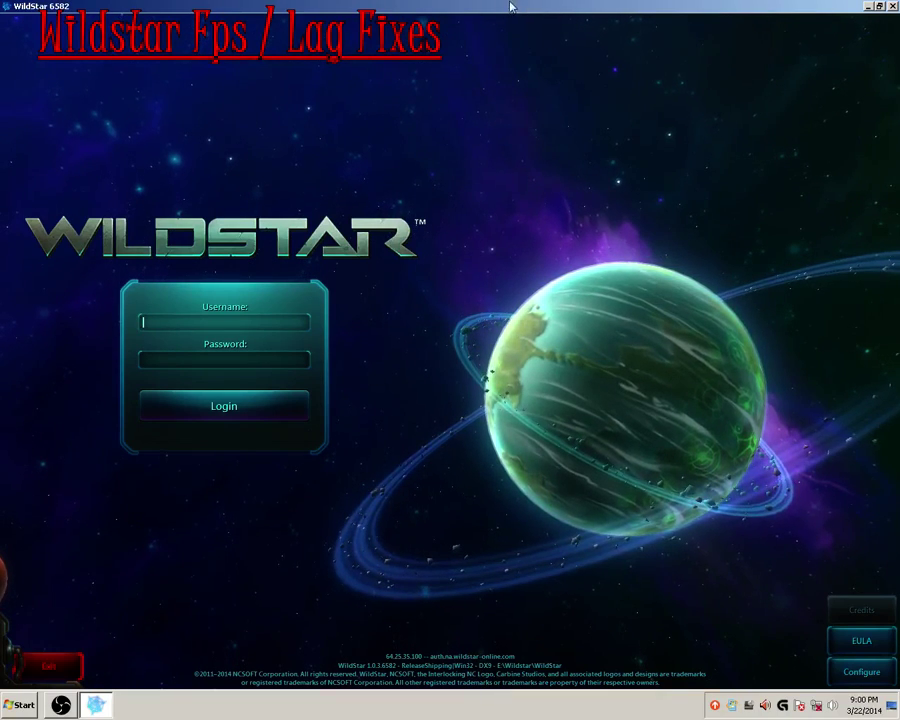
{"action": "key", "text": "alt+F4"}
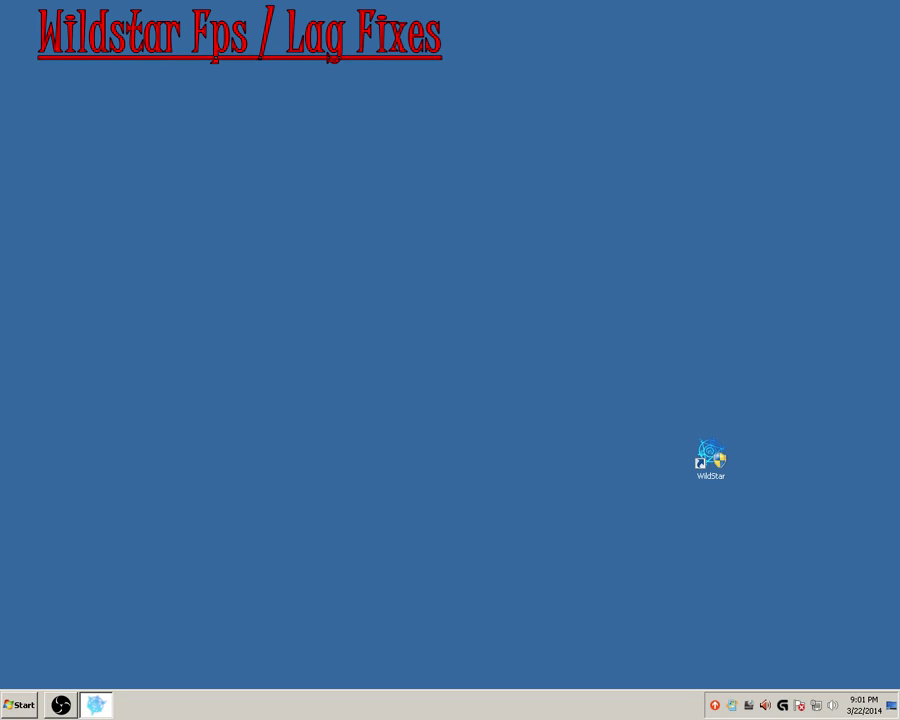
Step: Set the WildStar shortcut to run in compatibility mode for Windows XP (Service Pack 2) and confirm its properties
{"action": "right_click", "coordinate": [720, 452]}
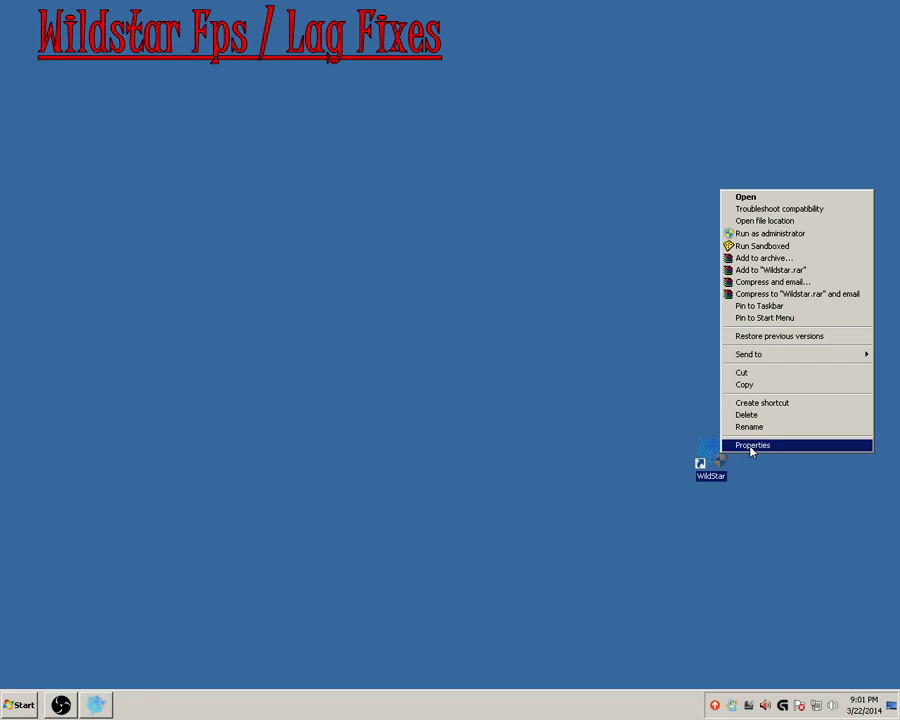
{"action": "left_click", "coordinate": [752, 446]}
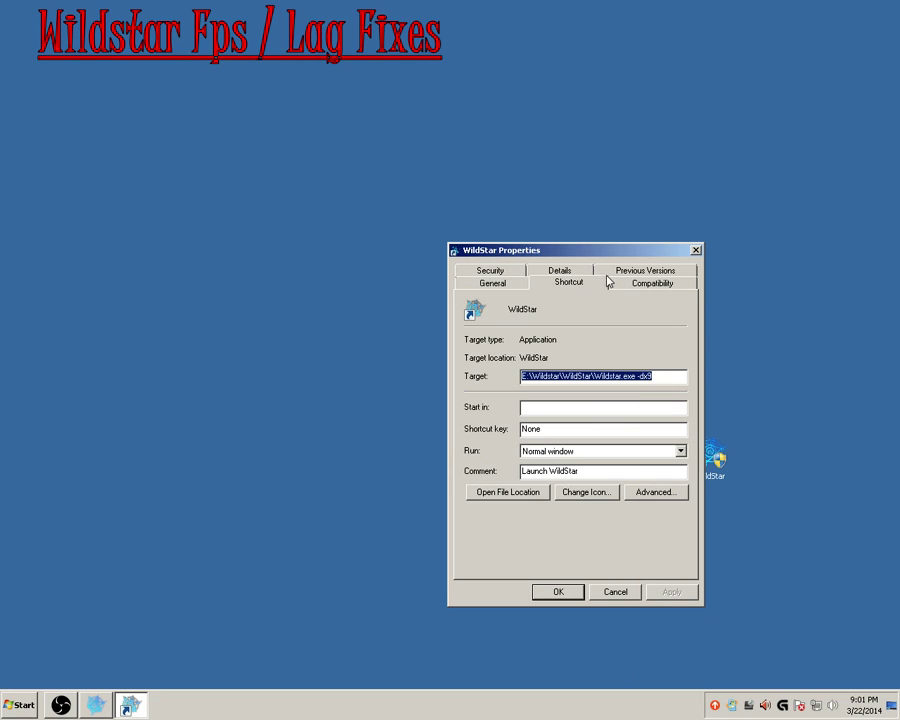
{"action": "left_click", "coordinate": [640, 289]}
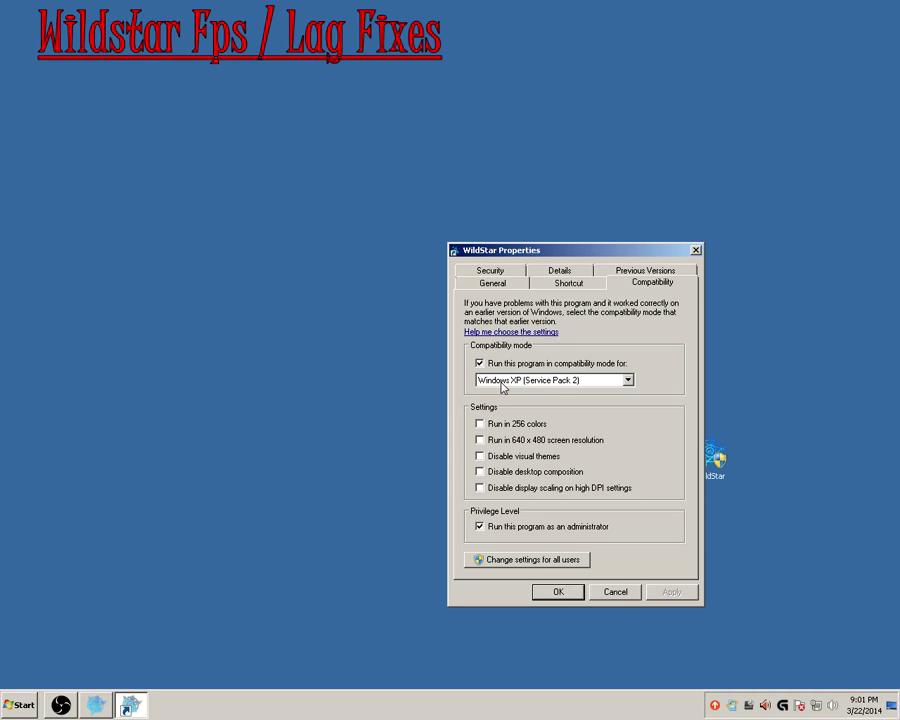
{"action": "left_click", "coordinate": [628, 380]}
{"action": "left_click", "coordinate": [628, 380]}
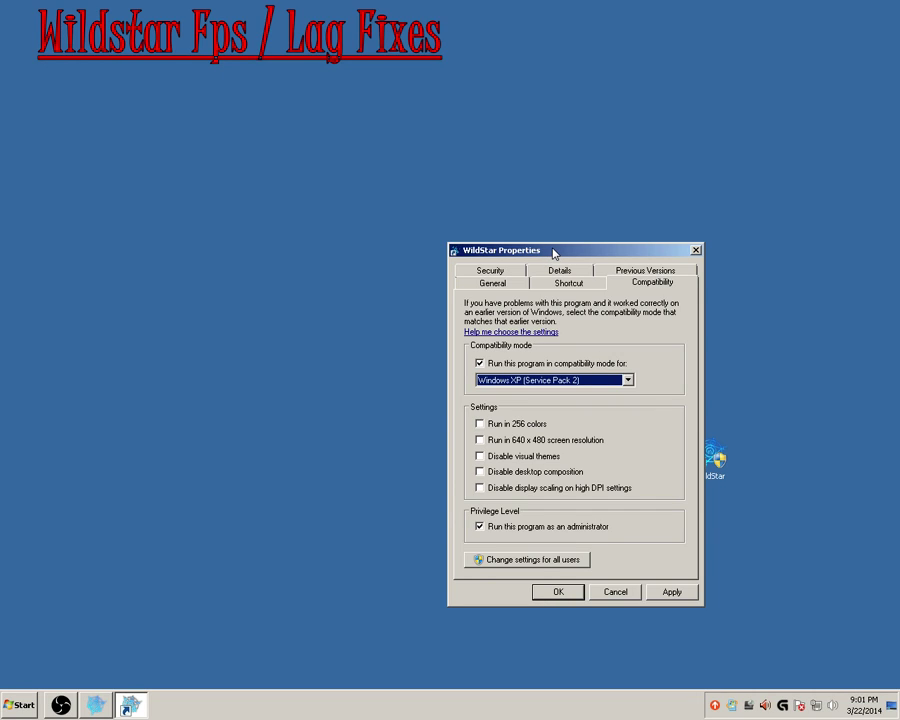
{"action": "left_click_drag", "start_coordinate": [555, 253], "coordinate": [455, 237]}
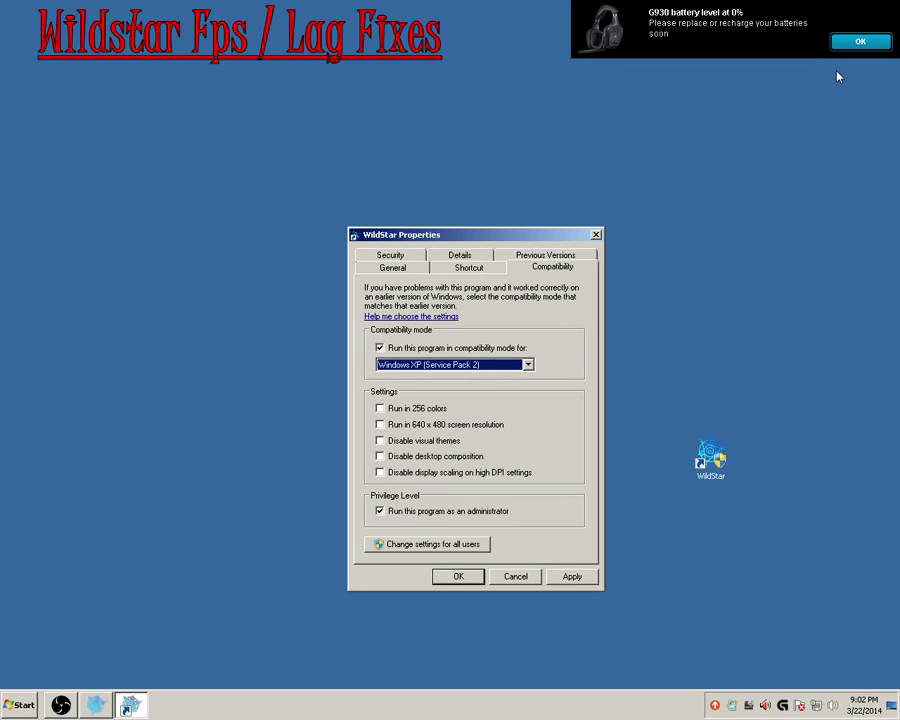
{"action": "left_click", "coordinate": [606, 30]}
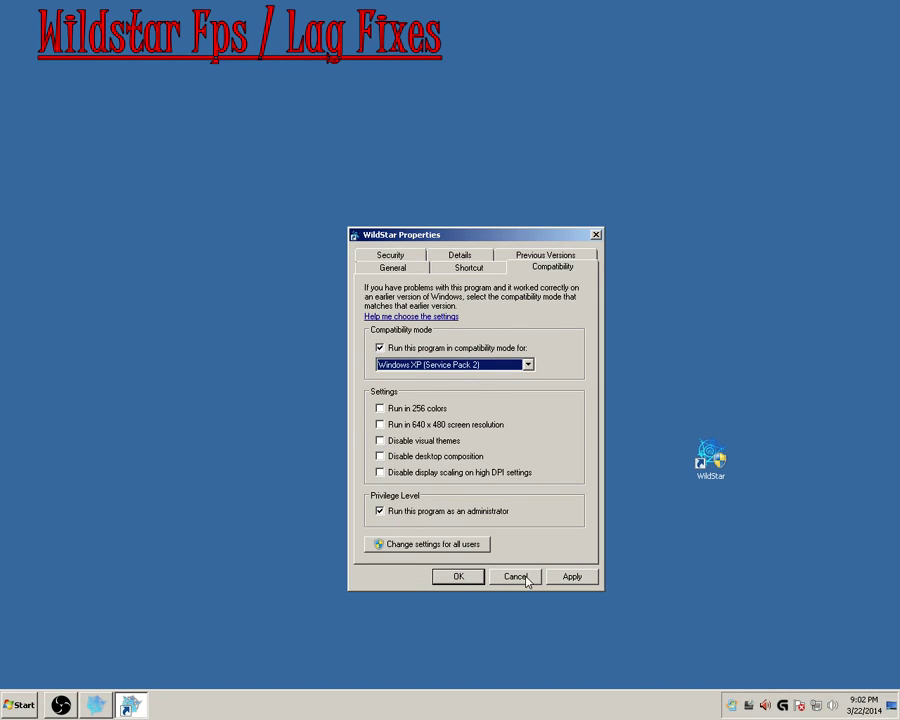
{"action": "left_click", "coordinate": [458, 577]}
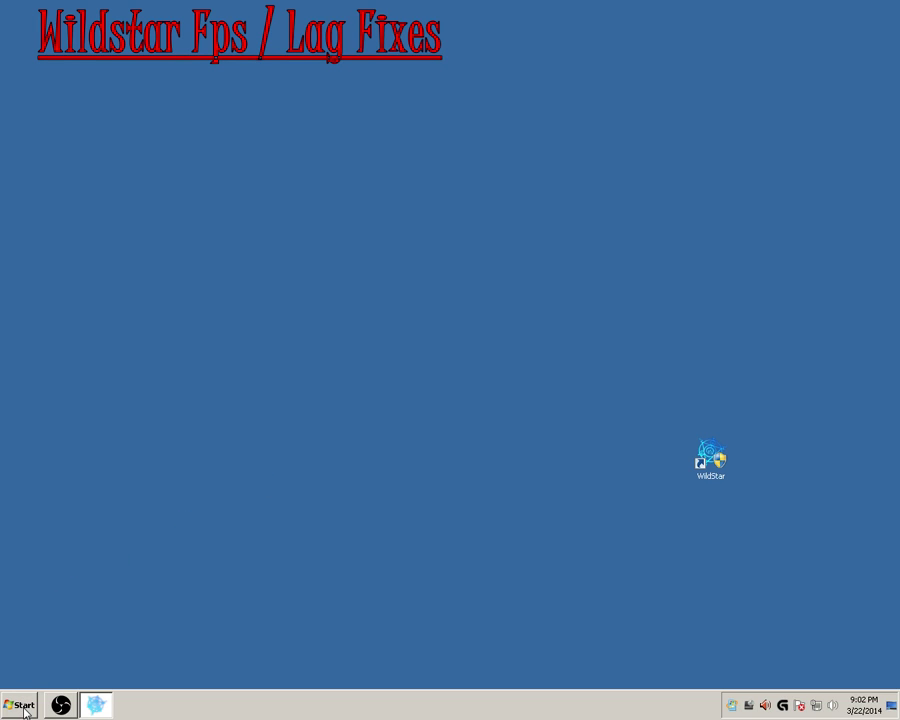
Step: Open the computer's advanced system settings and minimize the System window behind them
{"action": "left_click", "coordinate": [26, 710]}
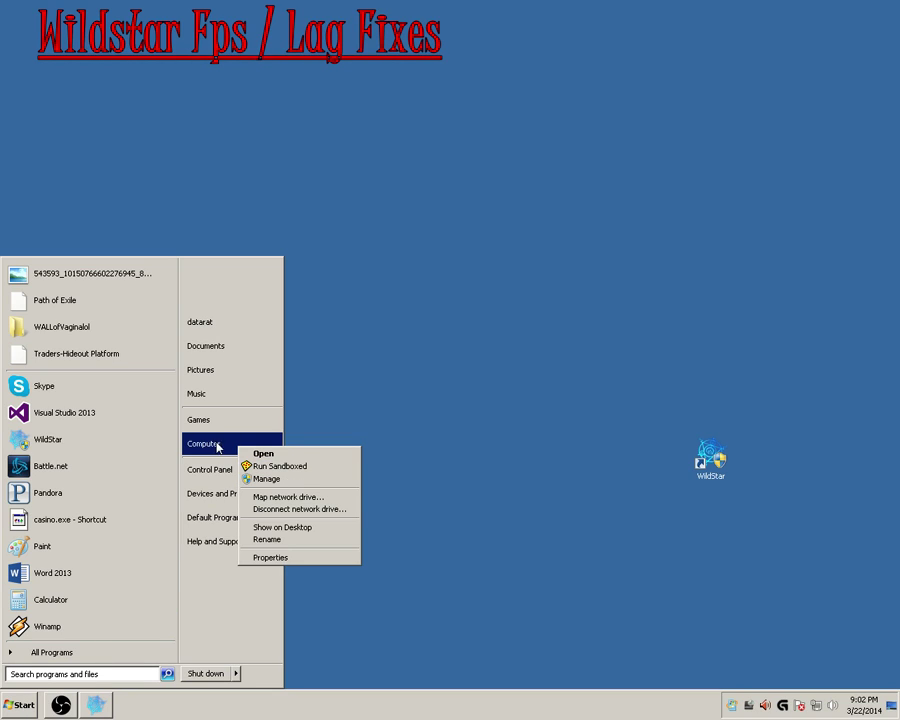
{"action": "right_click", "coordinate": [235, 440]}
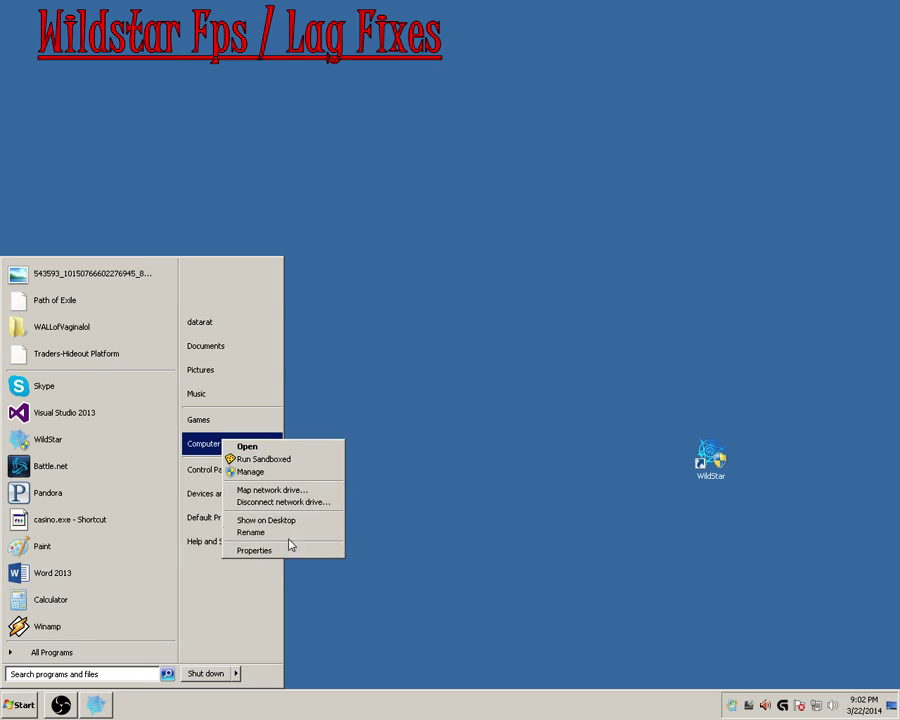
{"action": "left_click", "coordinate": [280, 549]}
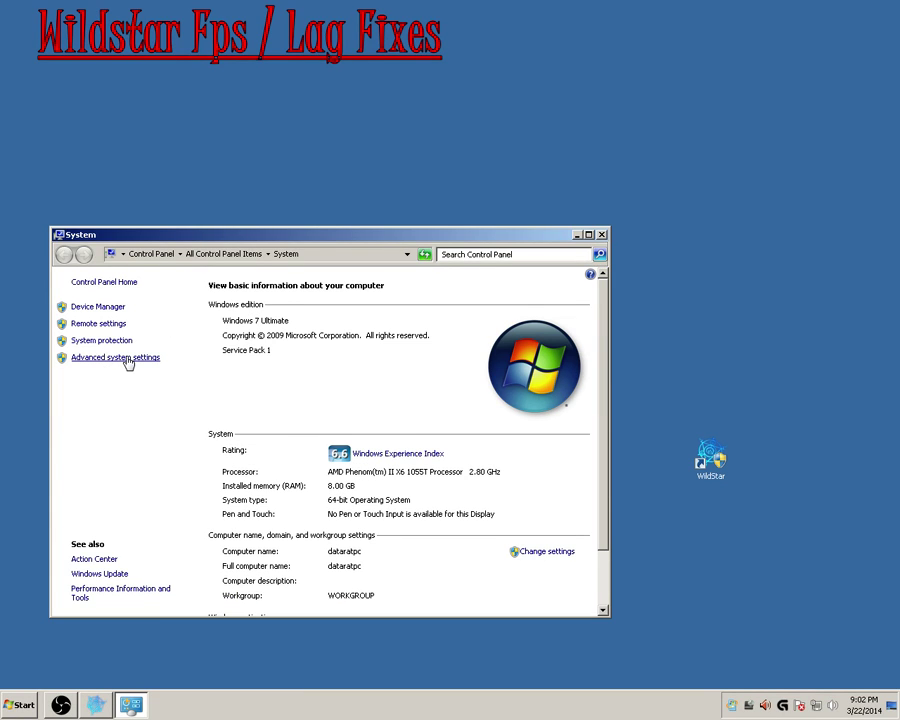
{"action": "left_click", "coordinate": [107, 365]}
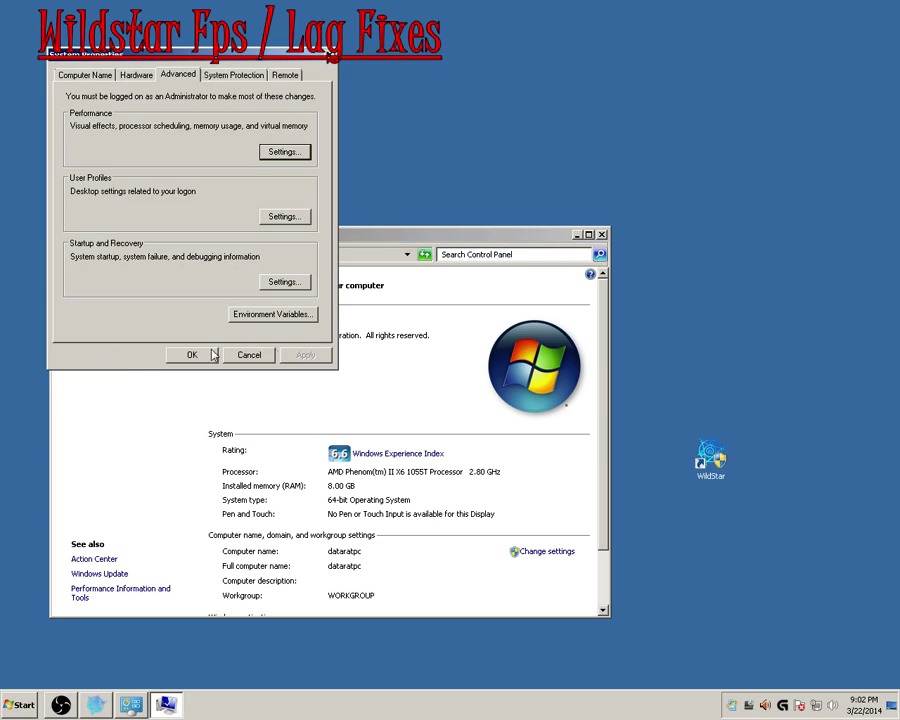
{"action": "left_click", "coordinate": [574, 236]}
{"action": "left_click", "coordinate": [576, 235]}
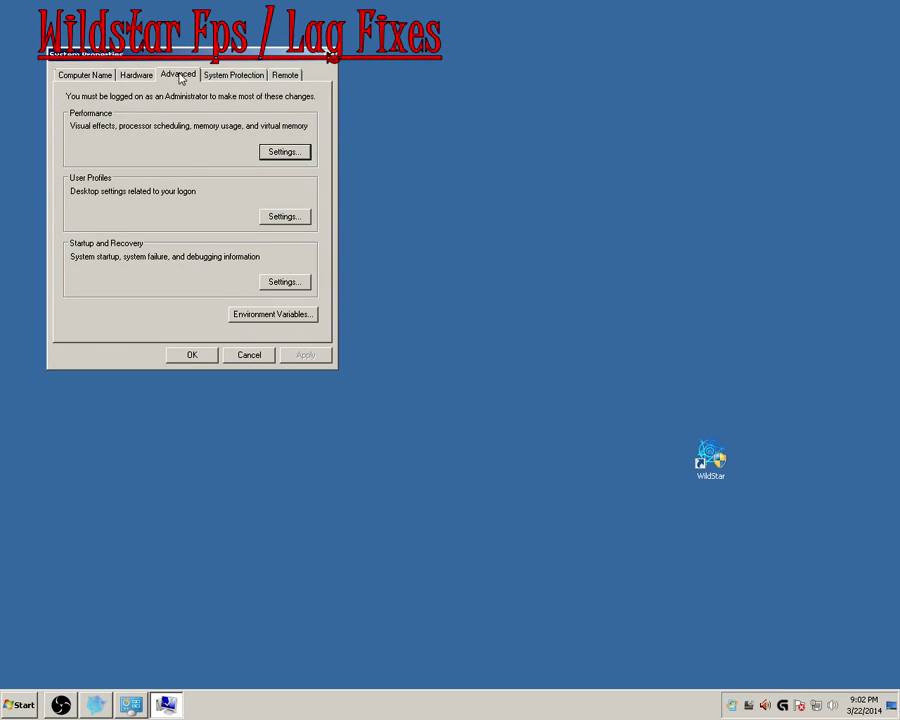
Step: In the system's performance settings, choose Adjust for best performance for the visual effects
{"action": "left_click_drag", "start_coordinate": [251, 52], "coordinate": [316, 149]}
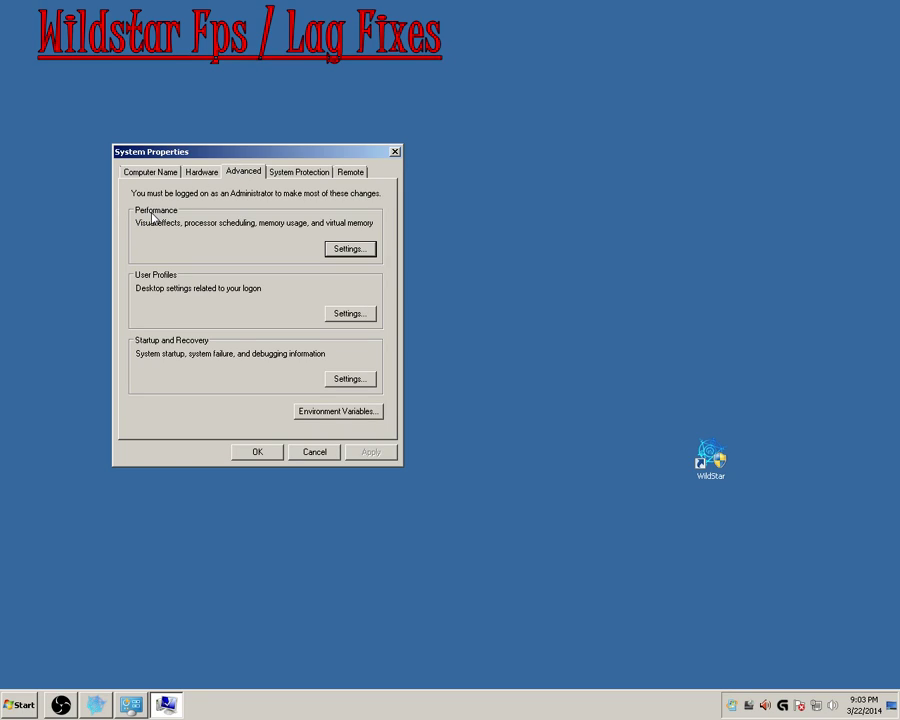
{"action": "left_click", "coordinate": [345, 251]}
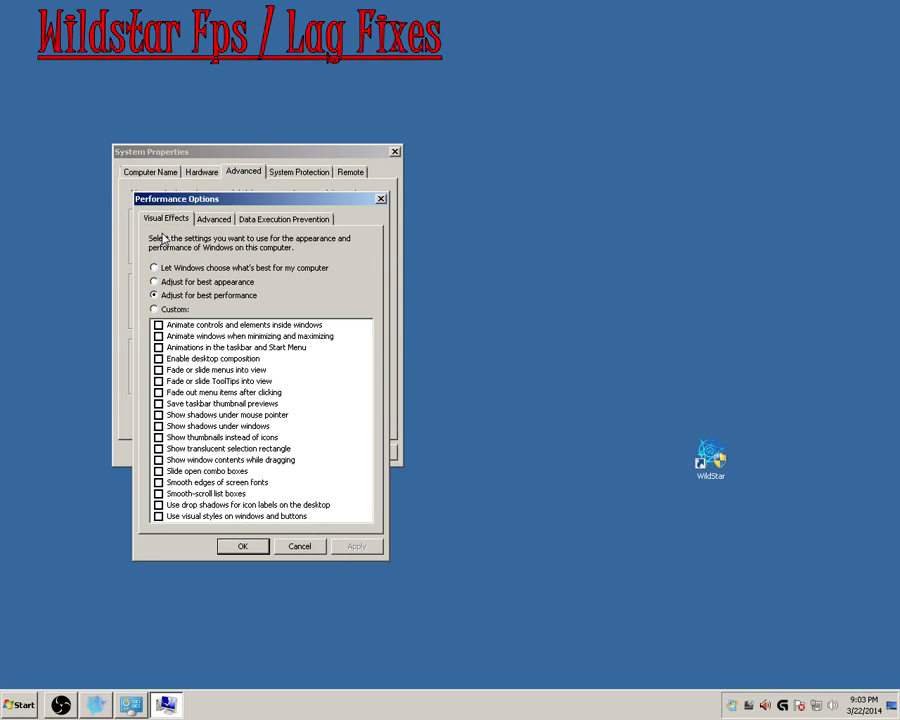
{"action": "left_click", "coordinate": [155, 296]}
Step: Examine the custom initial and maximum paging file sizes of drive C: in the virtual memory settings
{"action": "left_click", "coordinate": [208, 221]}
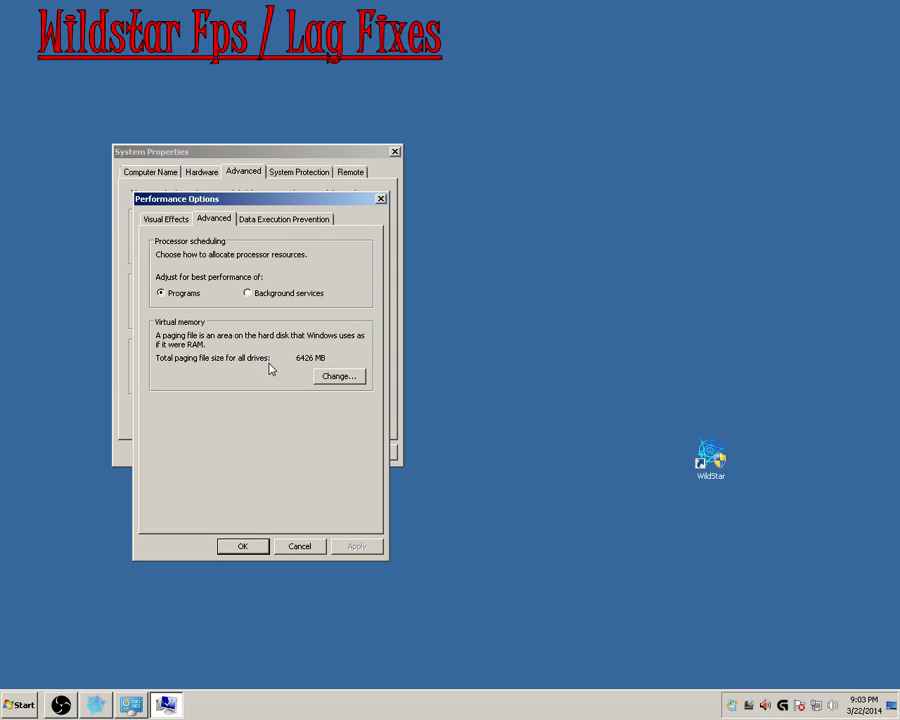
{"action": "left_click", "coordinate": [323, 376]}
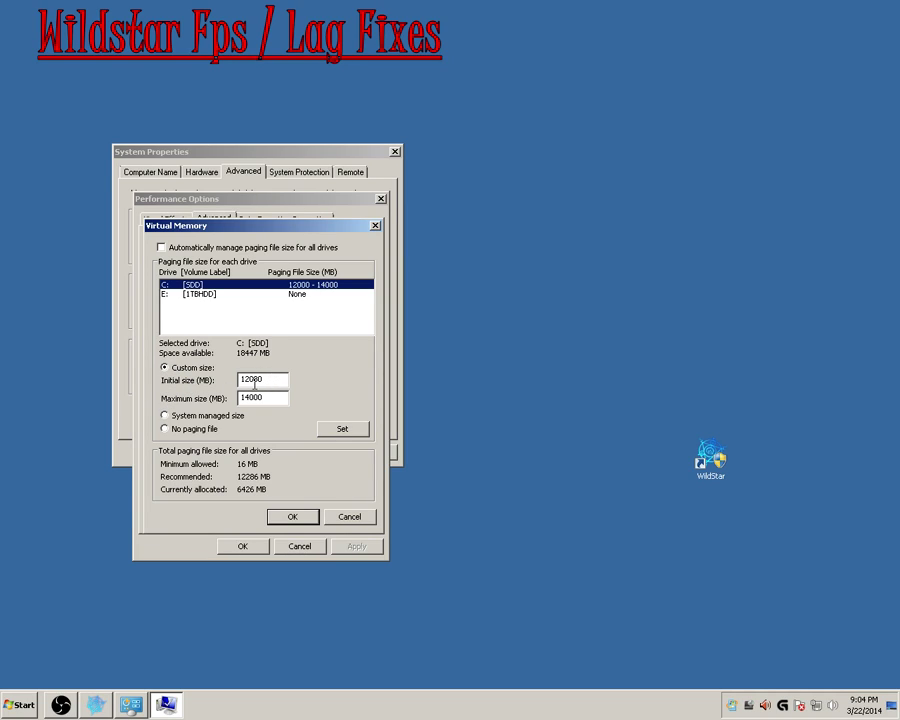
{"action": "left_click_drag", "start_coordinate": [241, 380], "coordinate": [311, 387]}
{"action": "left_click_drag", "start_coordinate": [240, 398], "coordinate": [291, 406]}
{"action": "left_click", "coordinate": [277, 397]}
{"action": "left_click_drag", "start_coordinate": [263, 380], "coordinate": [247, 383]}
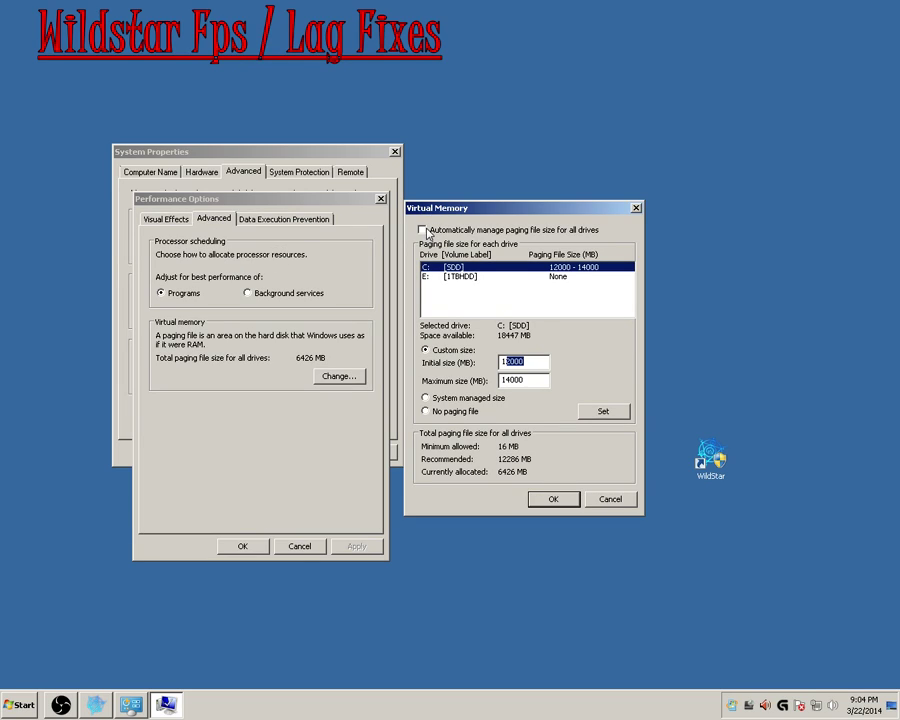
Step: Leave automatic paging file management off with the custom size for drive C:, and confirm all the system settings dialogs
{"action": "left_click", "coordinate": [425, 232]}
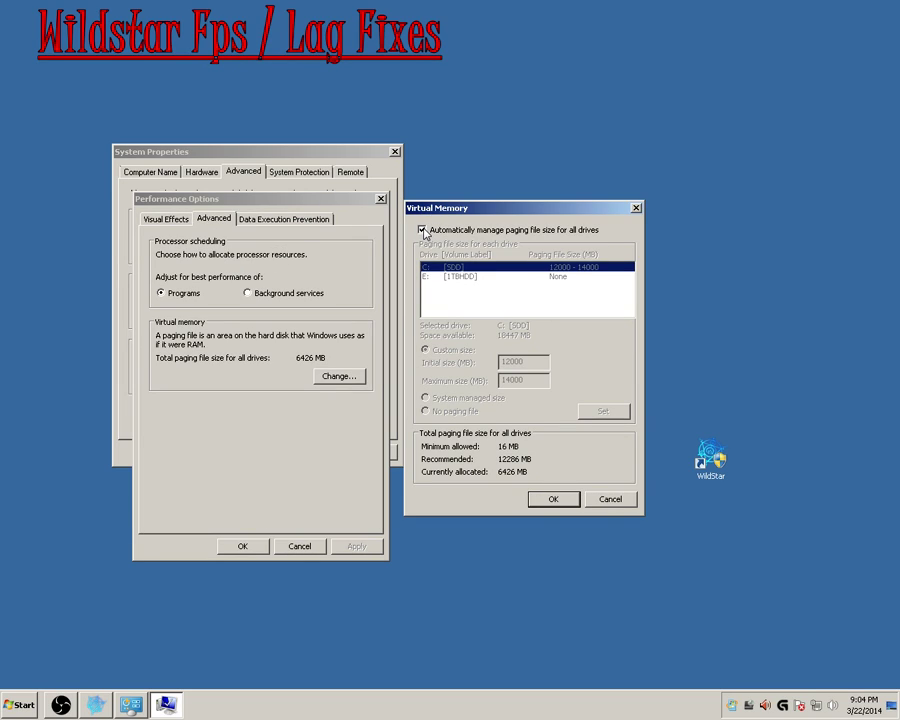
{"action": "left_click", "coordinate": [424, 231]}
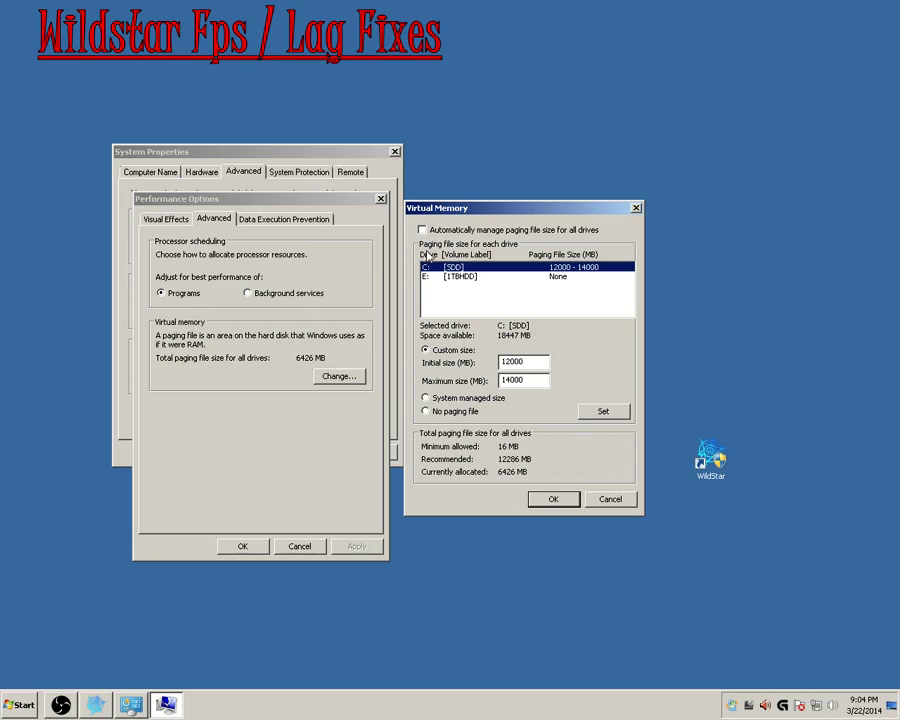
{"action": "left_click", "coordinate": [551, 502]}
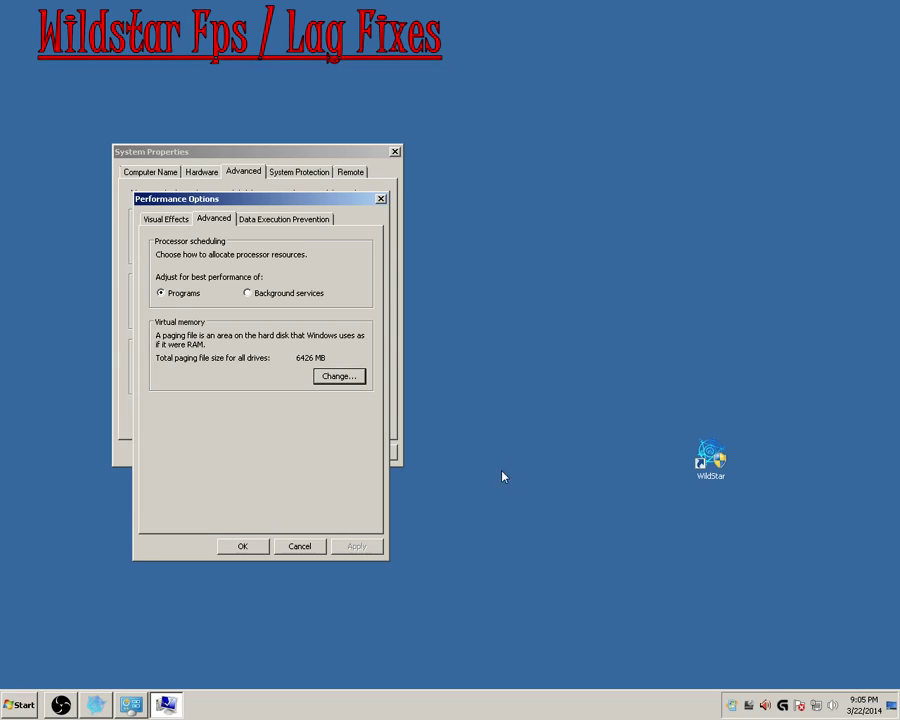
{"action": "left_click", "coordinate": [249, 547]}
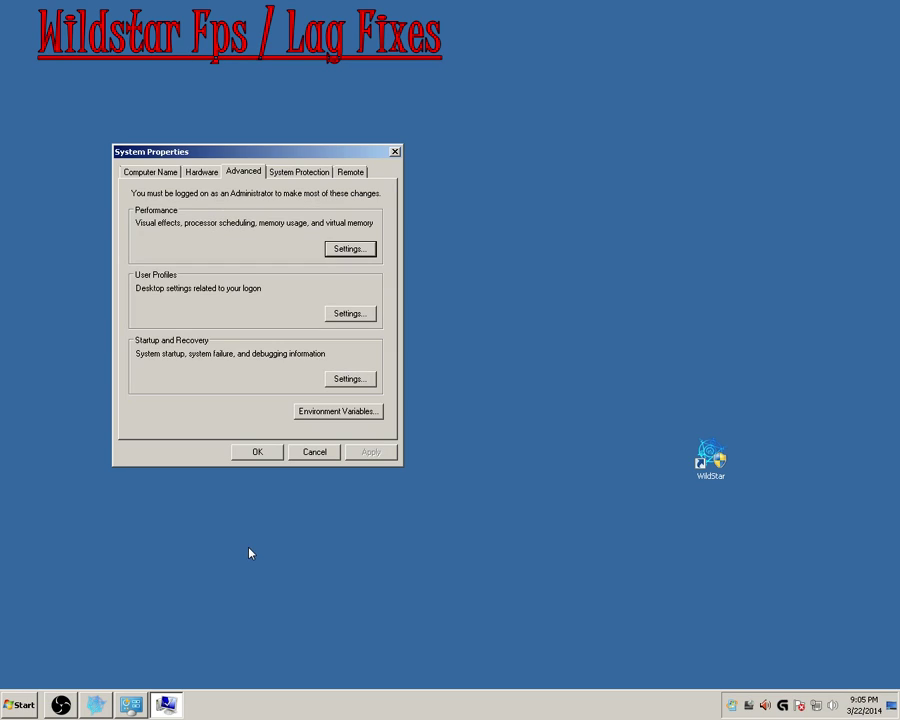
{"action": "left_click", "coordinate": [257, 453]}
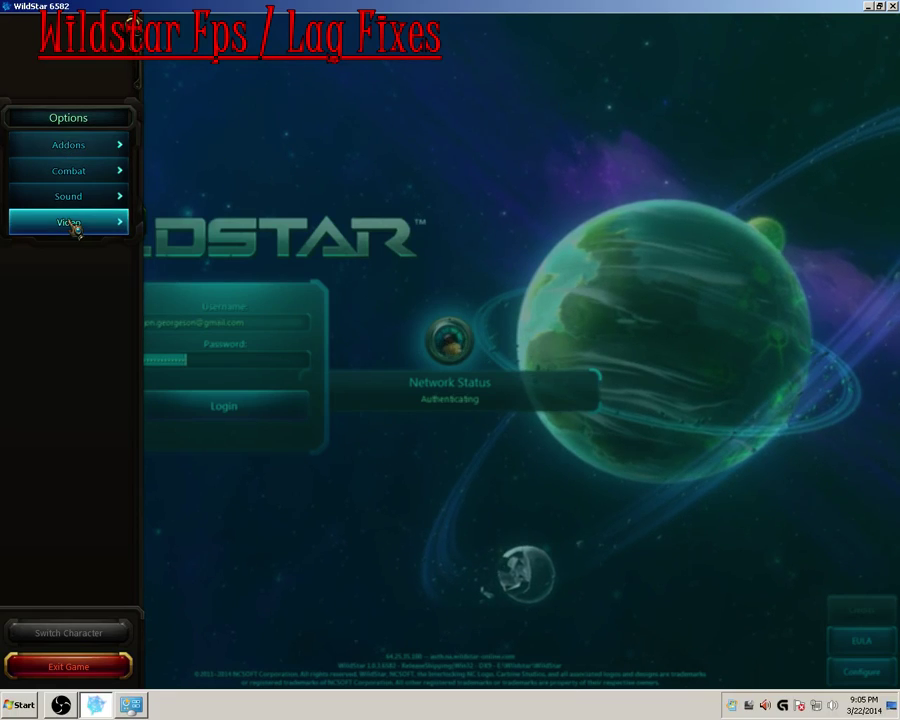
Step: Open WildStar's video options, take the game window out of its maximized state and resize it to nearly the desktop's height
{"action": "left_click", "coordinate": [72, 222]}
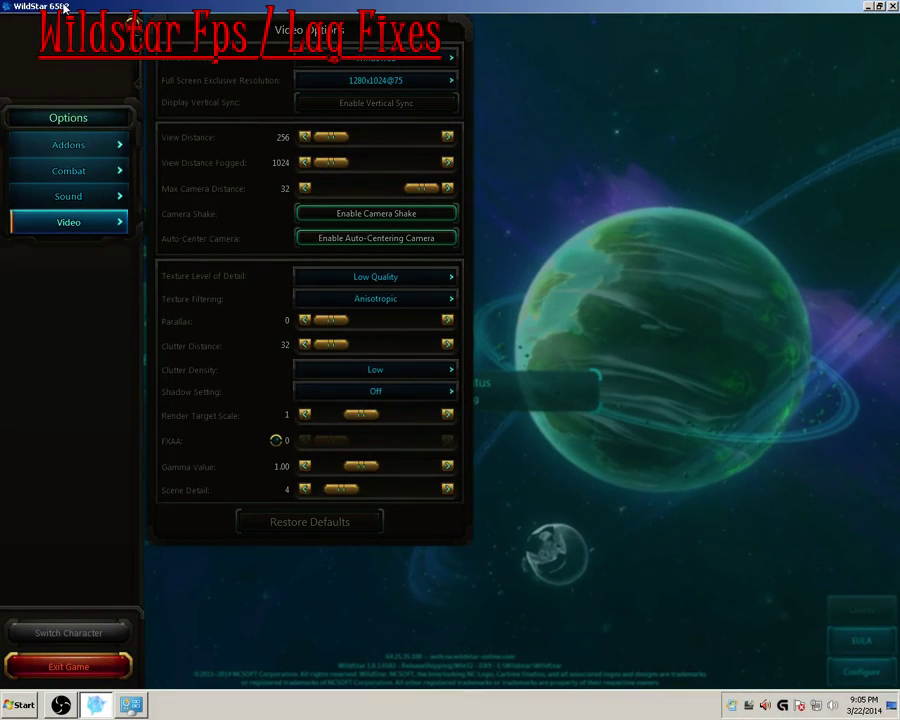
{"action": "double_click", "coordinate": [199, 7]}
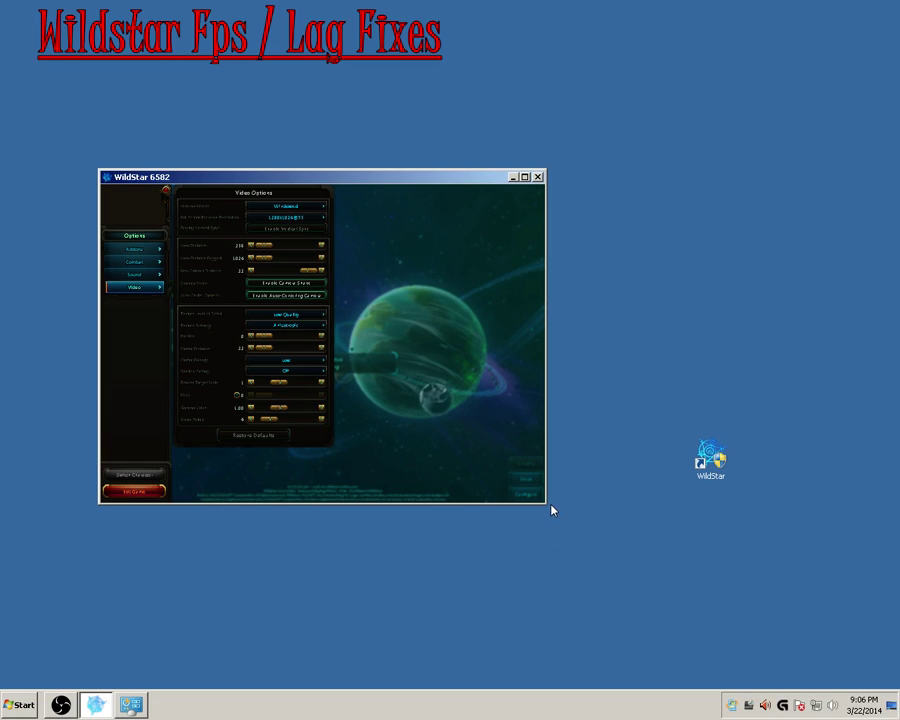
{"action": "left_click_drag", "start_coordinate": [548, 505], "coordinate": [596, 549]}
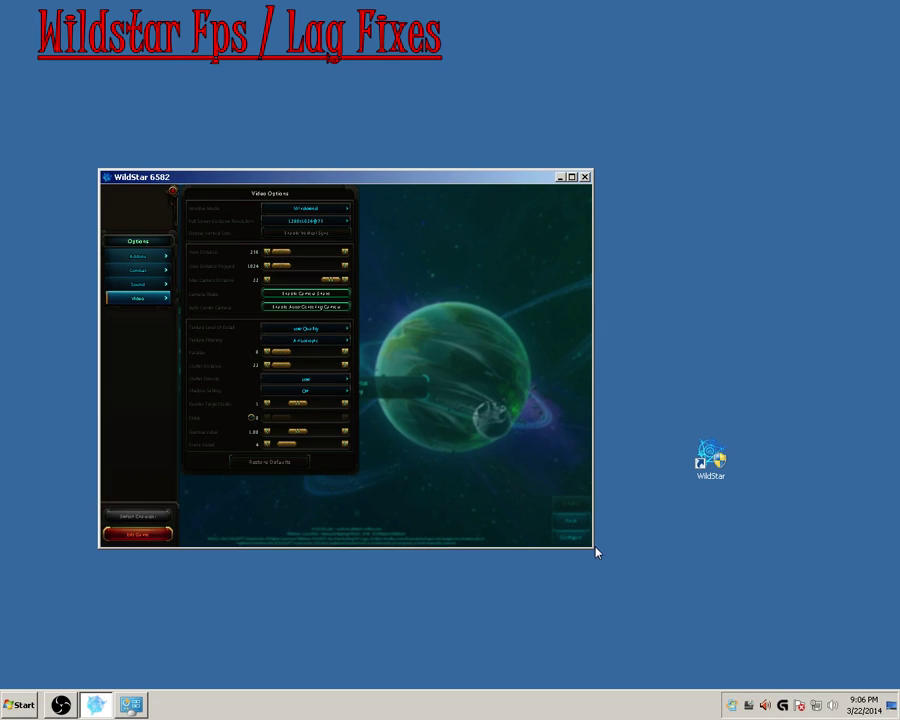
{"action": "left_click_drag", "start_coordinate": [595, 550], "coordinate": [566, 502]}
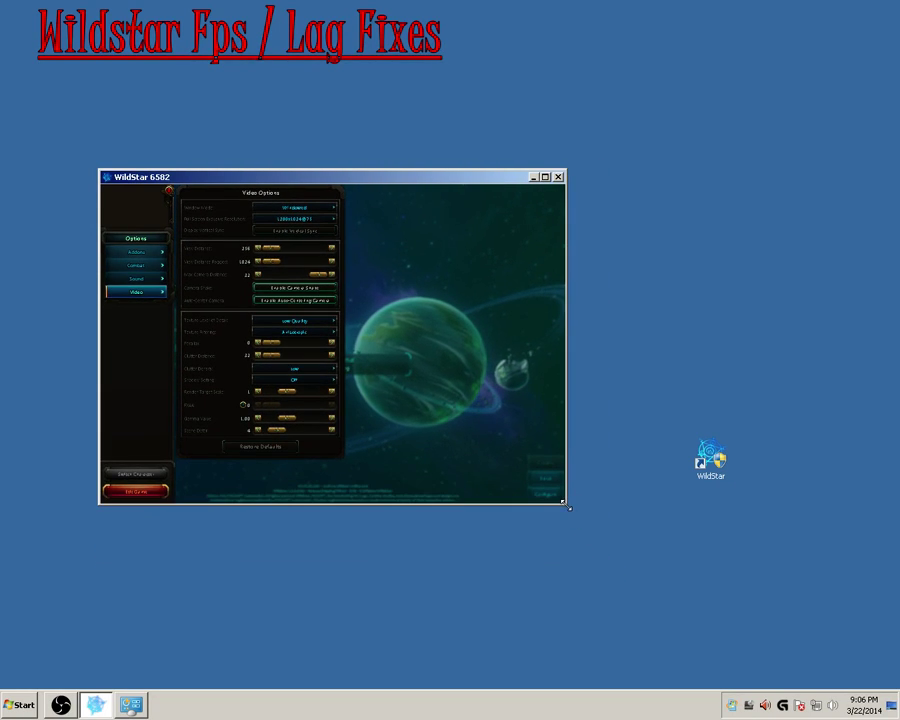
{"action": "double_click", "coordinate": [569, 507]}
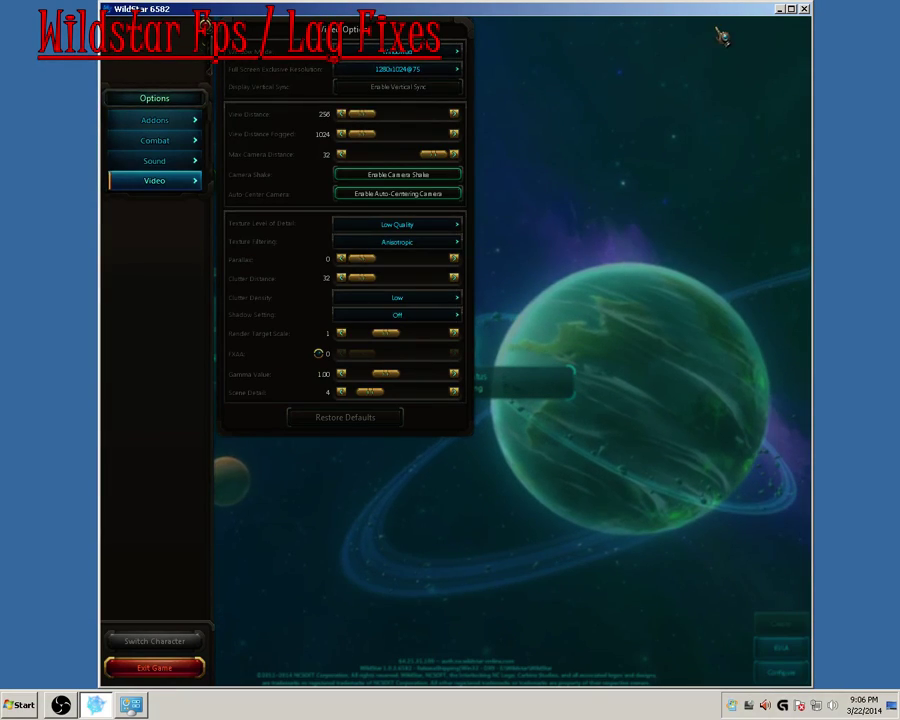
Step: Try several smaller sizes and positions for the WildStar game window on the desktop, and maximize it
{"action": "key", "text": "super+Down"}
{"action": "left_click_drag", "start_coordinate": [406, 128], "coordinate": [398, 104]}
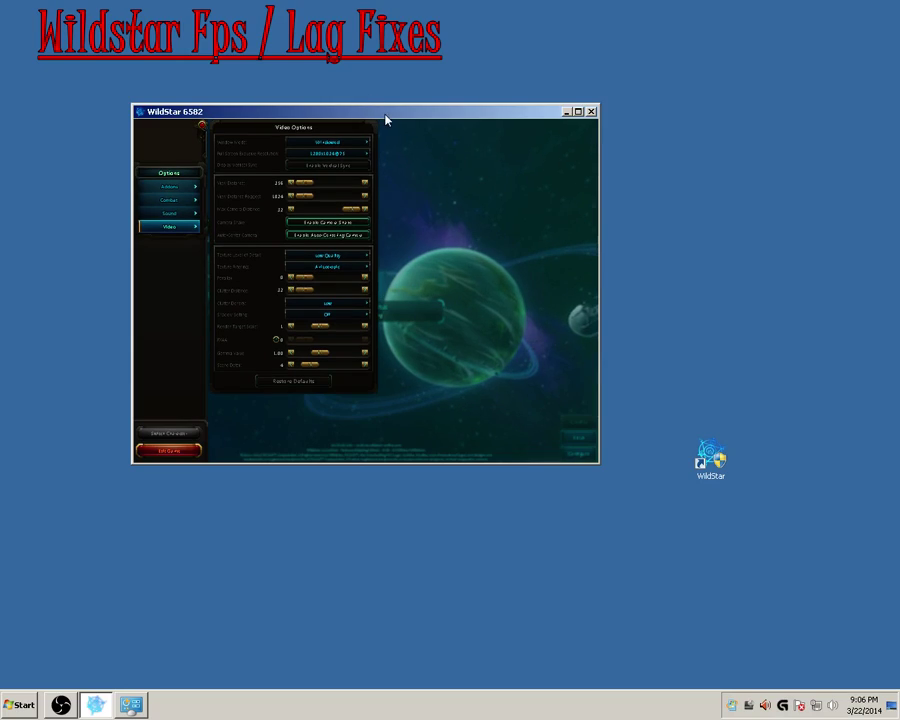
{"action": "left_click_drag", "start_coordinate": [319, 110], "coordinate": [200, 52]}
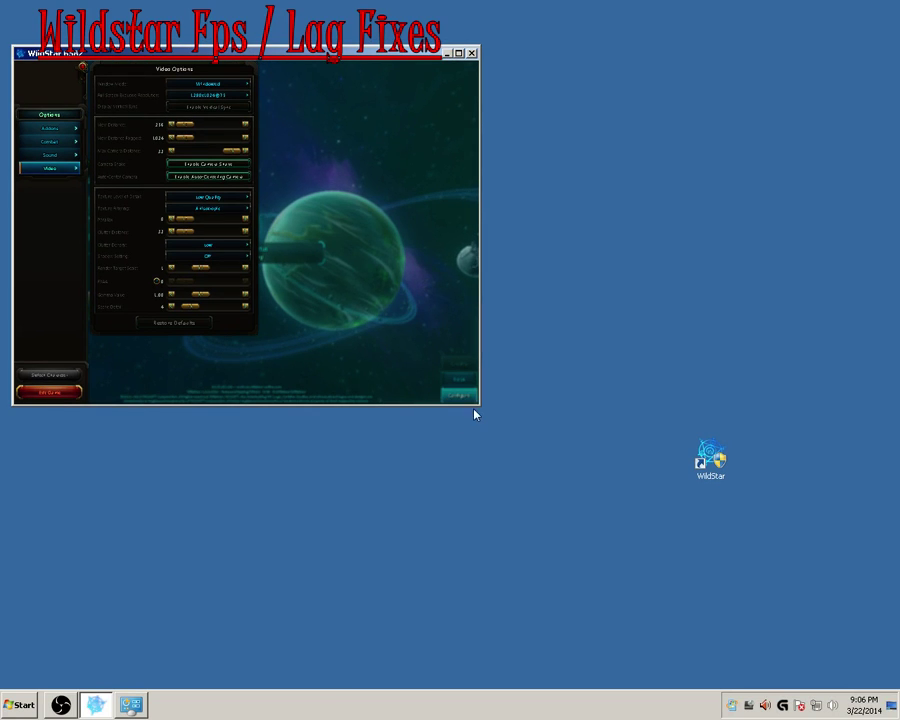
{"action": "left_click_drag", "start_coordinate": [611, 488], "coordinate": [797, 500]}
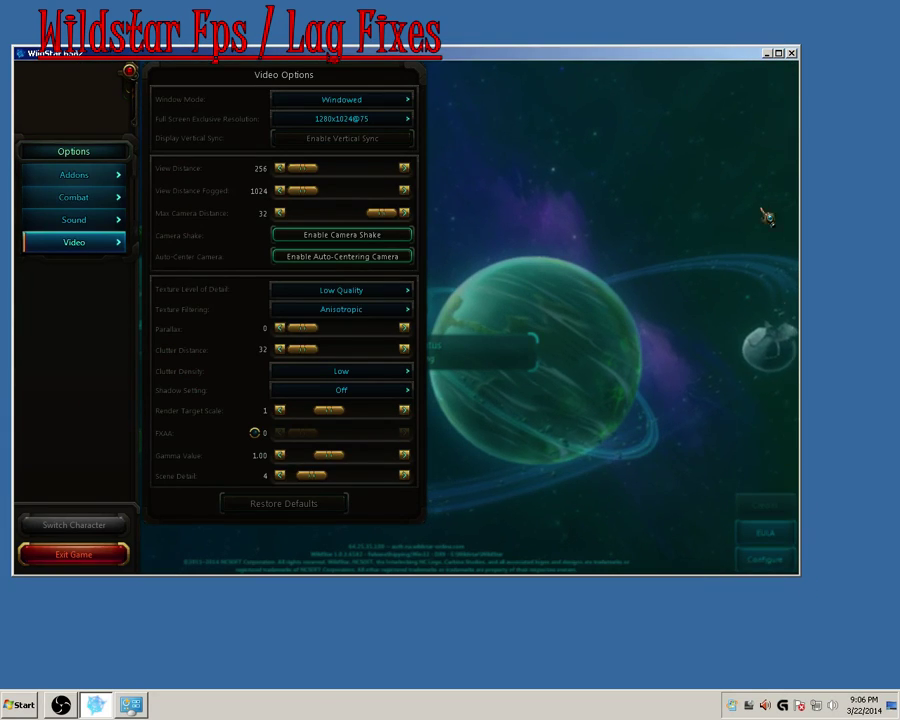
{"action": "left_click_drag", "start_coordinate": [800, 577], "coordinate": [459, 414]}
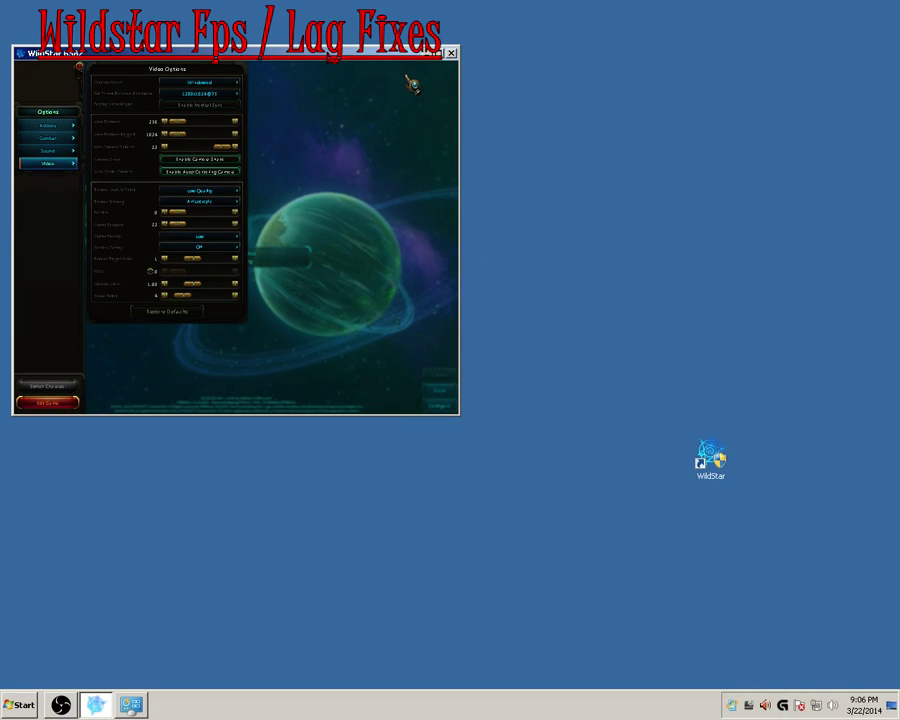
{"action": "left_click_drag", "start_coordinate": [276, 56], "coordinate": [322, 110]}
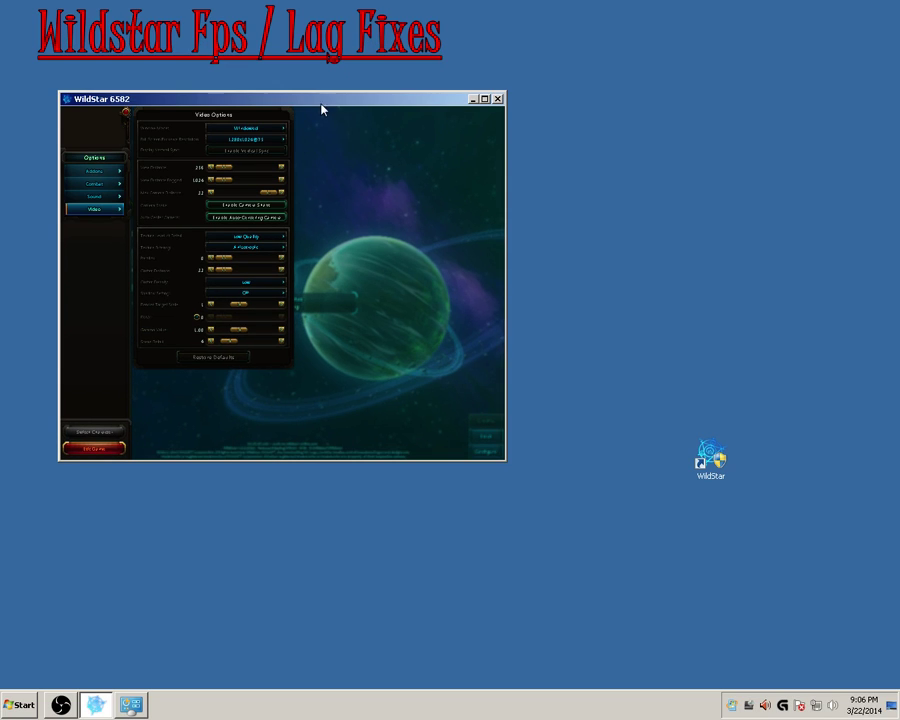
{"action": "left_click", "coordinate": [485, 99]}
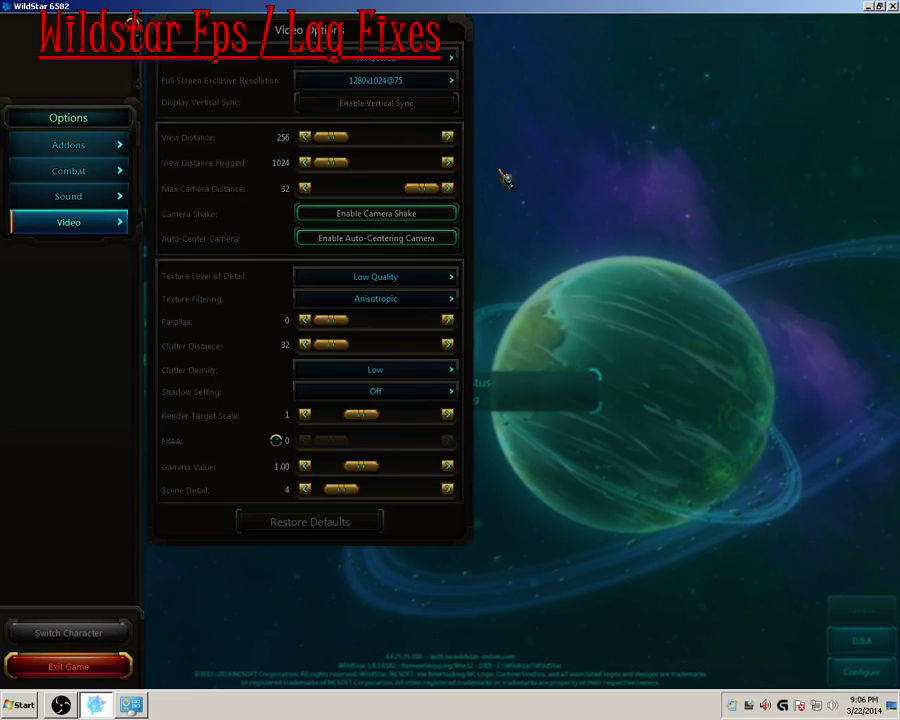
Step: Look through the window mode and full screen exclusive resolution choices without changing them, and turn off camera shake
{"action": "left_click", "coordinate": [405, 60]}
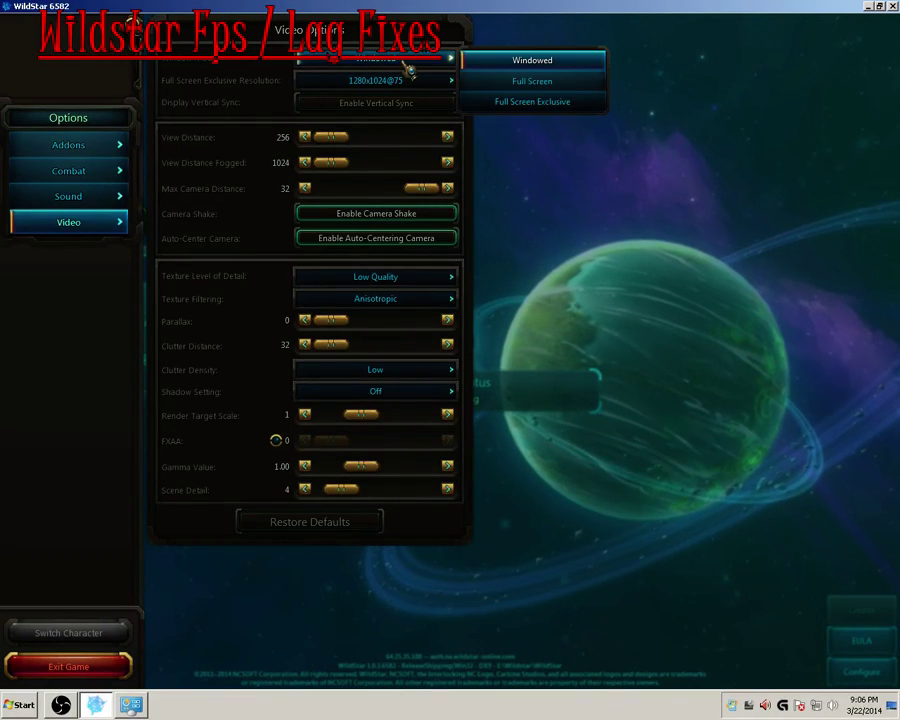
{"action": "left_click", "coordinate": [533, 84]}
{"action": "left_click", "coordinate": [387, 85]}
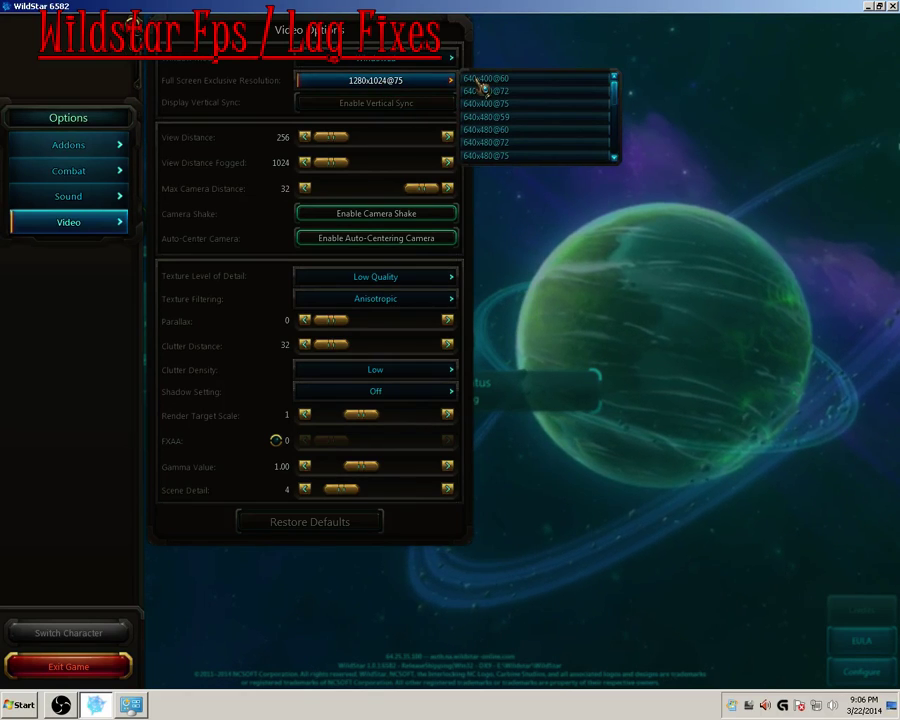
{"action": "left_click", "coordinate": [378, 86]}
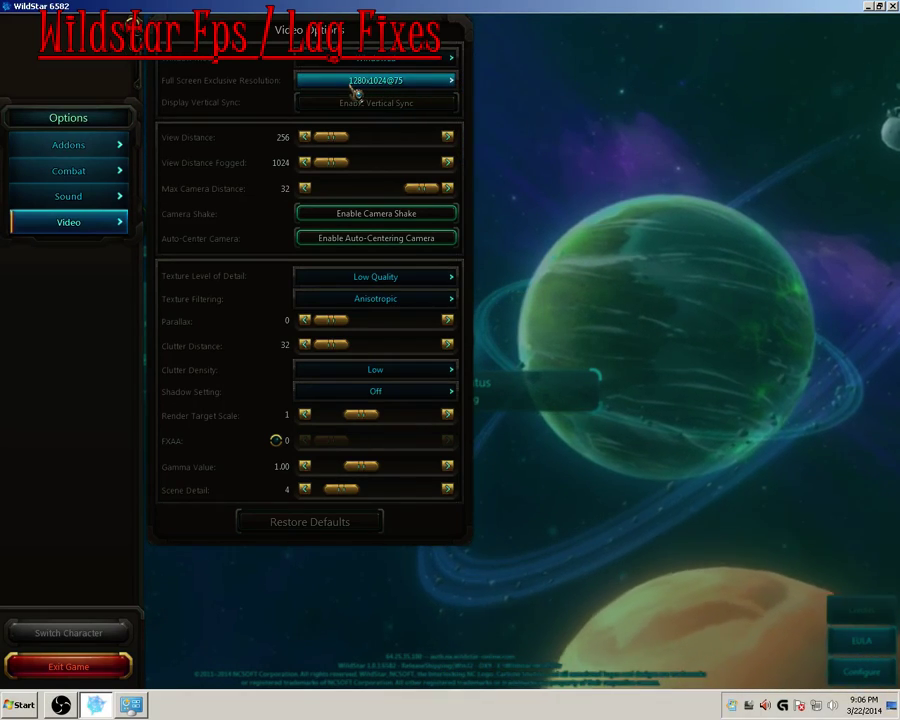
{"action": "left_click", "coordinate": [364, 90]}
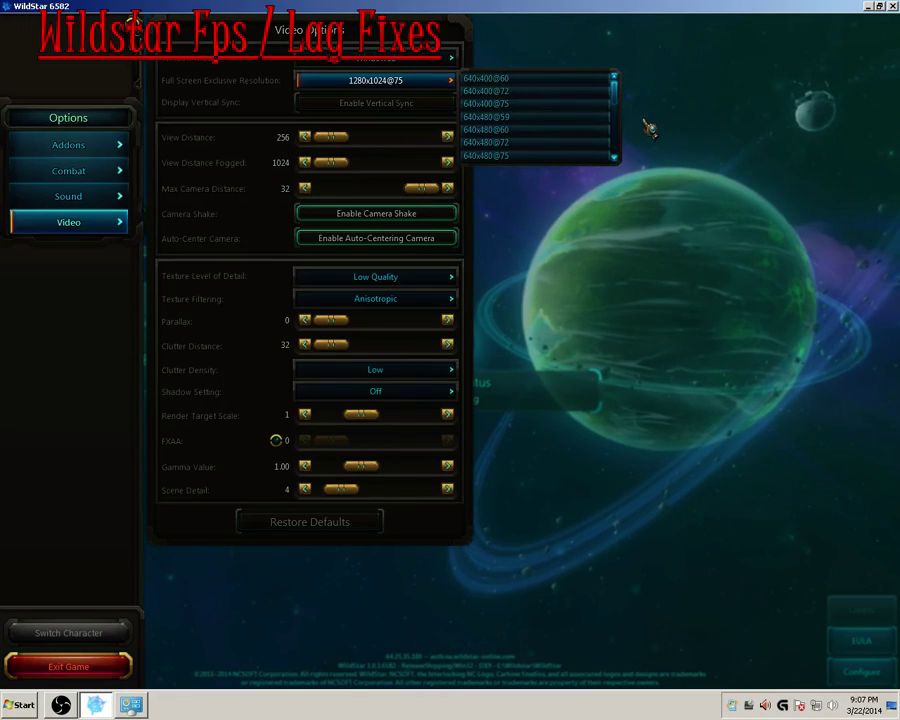
{"action": "left_click", "coordinate": [677, 177]}
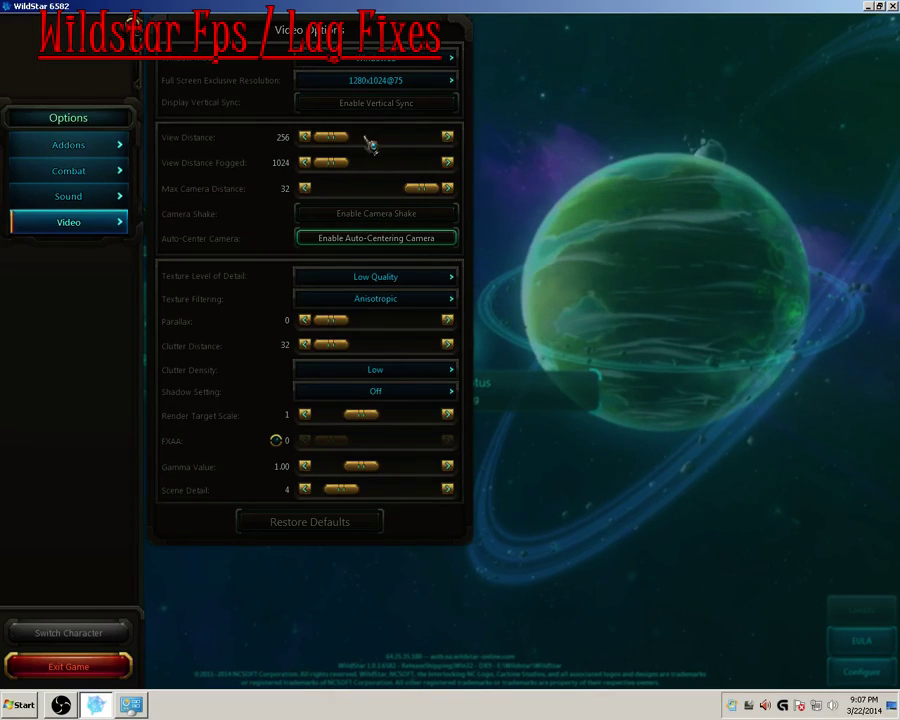
Step: Set the view distance to its maximum of 1024, and try 2048 for the fogged view distance before returning it to 1024
{"action": "left_click_drag", "start_coordinate": [330, 136], "coordinate": [537, 158]}
{"action": "left_click_drag", "start_coordinate": [432, 146], "coordinate": [296, 140]}
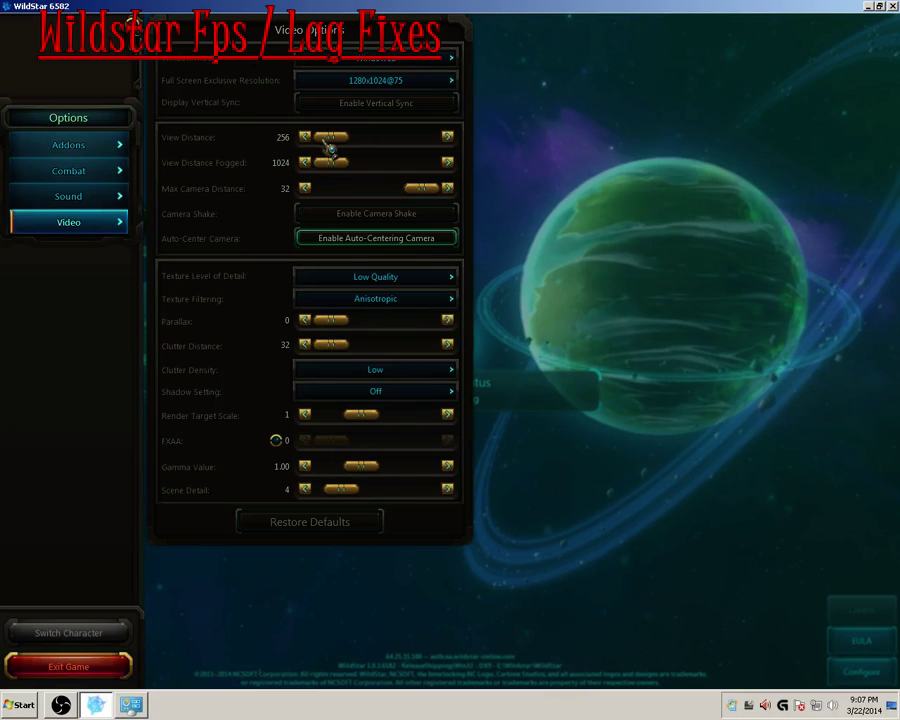
{"action": "left_click_drag", "start_coordinate": [336, 148], "coordinate": [522, 154]}
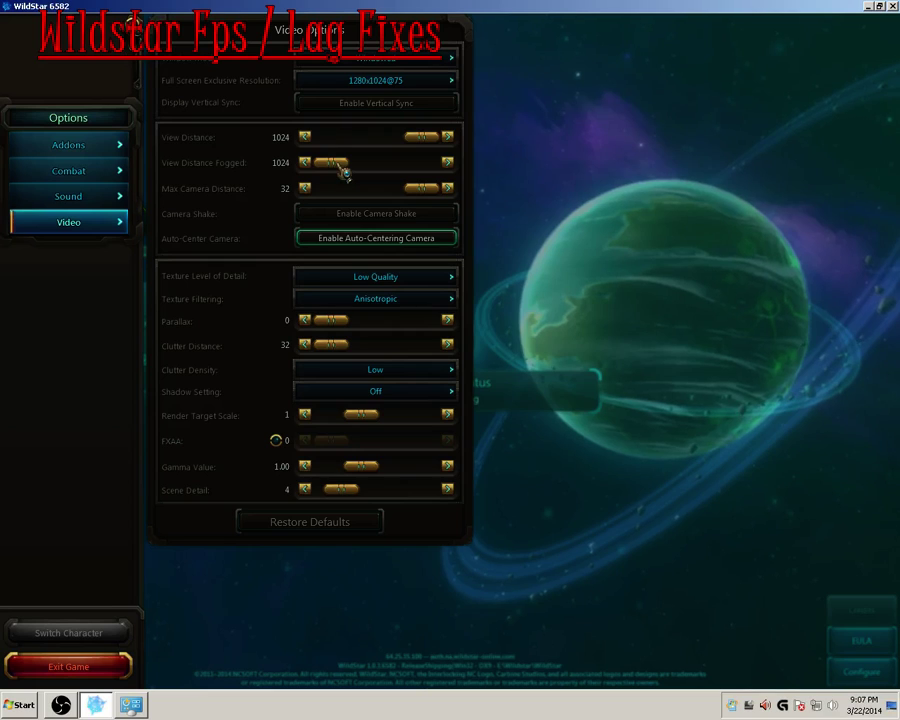
{"action": "left_click_drag", "start_coordinate": [345, 173], "coordinate": [516, 175]}
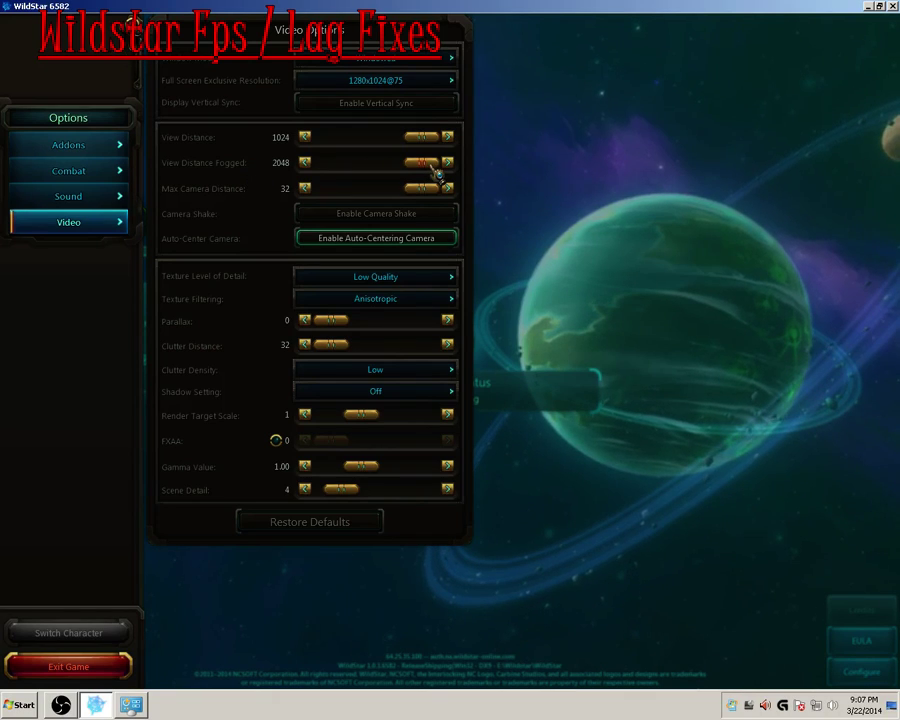
{"action": "left_click_drag", "start_coordinate": [436, 175], "coordinate": [335, 172]}
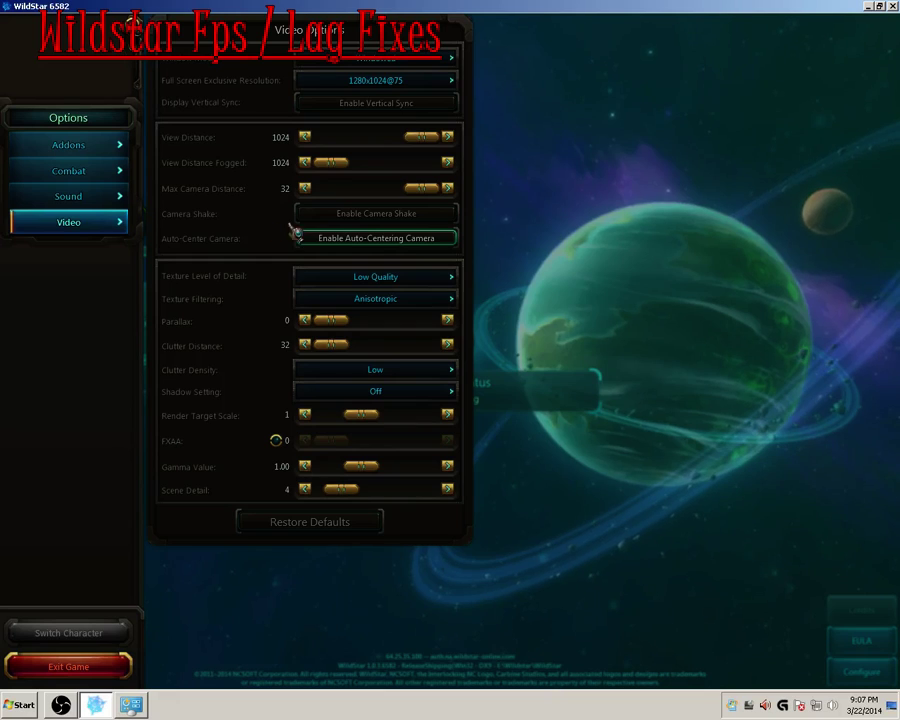
{"action": "left_click_drag", "start_coordinate": [424, 140], "coordinate": [556, 140]}
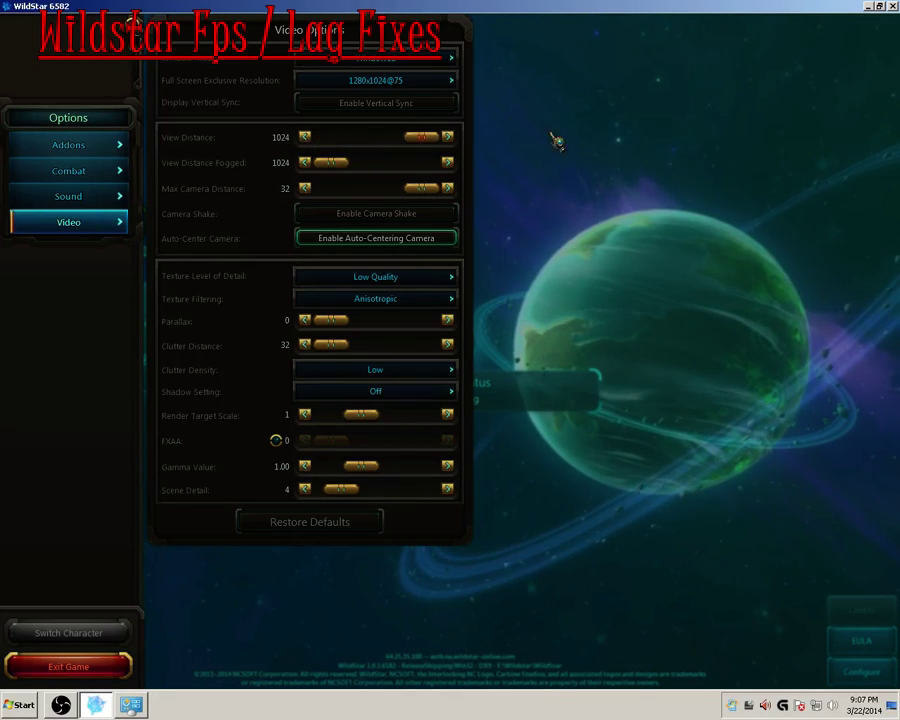
Step: Set the texture filtering to Bilinear in the video options
{"action": "left_click", "coordinate": [343, 303]}
{"action": "left_click", "coordinate": [536, 350]}
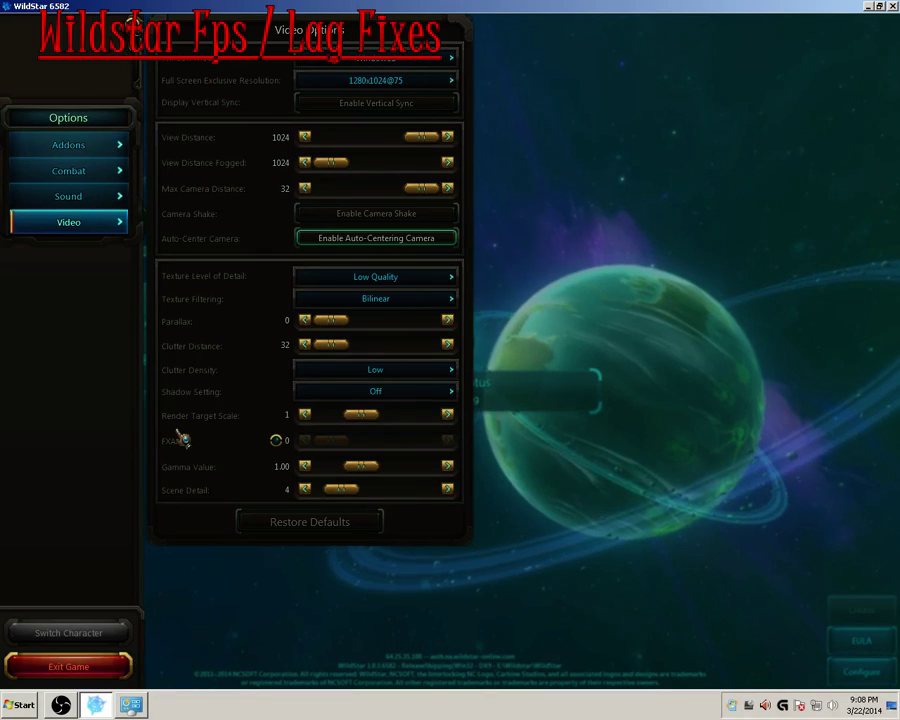
Step: Try render target scales of 0.75 and 2, and return the scale to 1
{"action": "left_click_drag", "start_coordinate": [352, 421], "coordinate": [341, 424]}
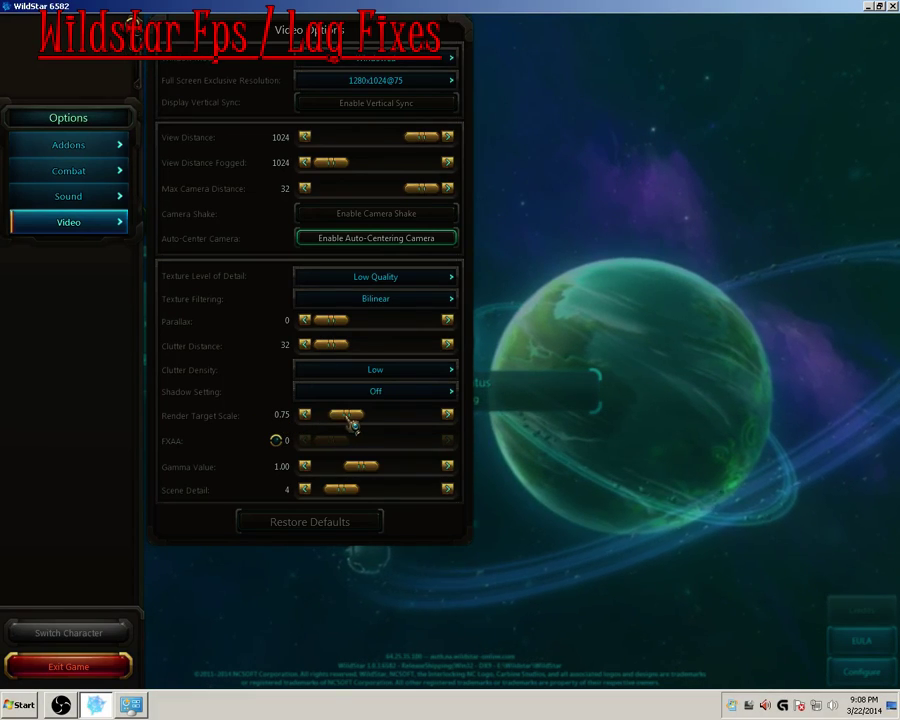
{"action": "mouse_move", "coordinate": [352, 424]}
{"action": "left_mouse_down"}
{"action": "mouse_move", "coordinate": [392, 420]}
{"action": "mouse_move", "coordinate": [367, 416]}
{"action": "left_mouse_up"}
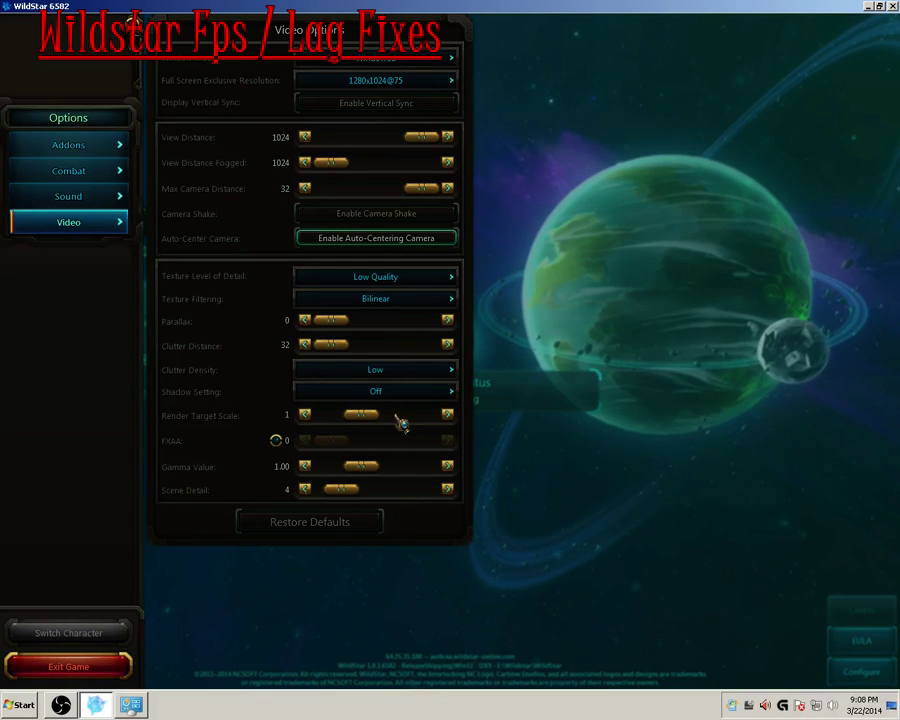
{"action": "left_click_drag", "start_coordinate": [383, 422], "coordinate": [507, 422]}
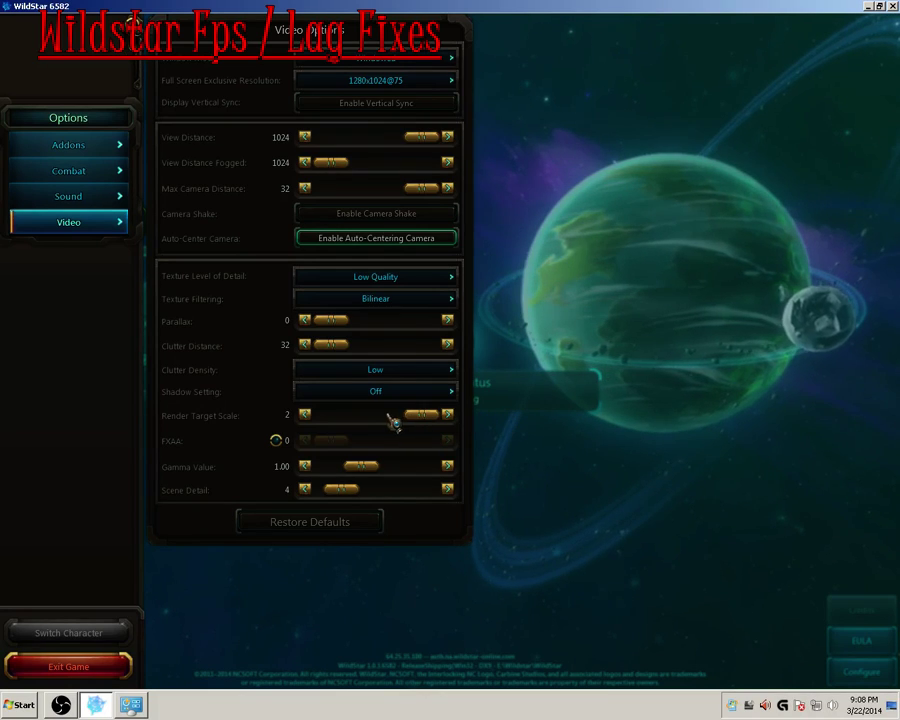
{"action": "left_click_drag", "start_coordinate": [418, 424], "coordinate": [360, 427]}
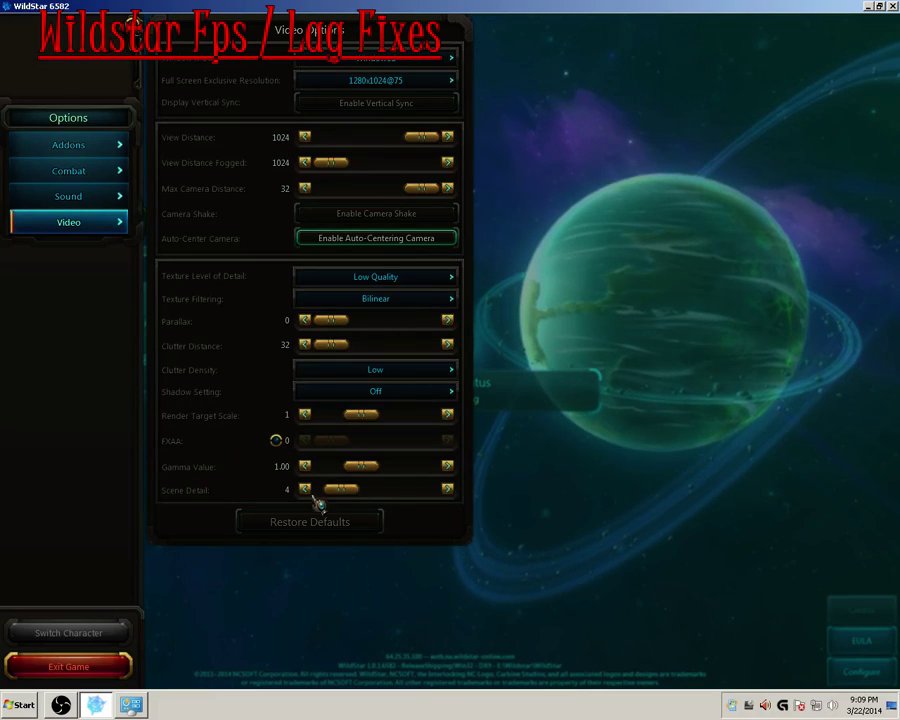
Step: Adjust the gamma value to 1.02 and the scene detail to 5
{"action": "left_click_drag", "start_coordinate": [358, 467], "coordinate": [294, 497]}
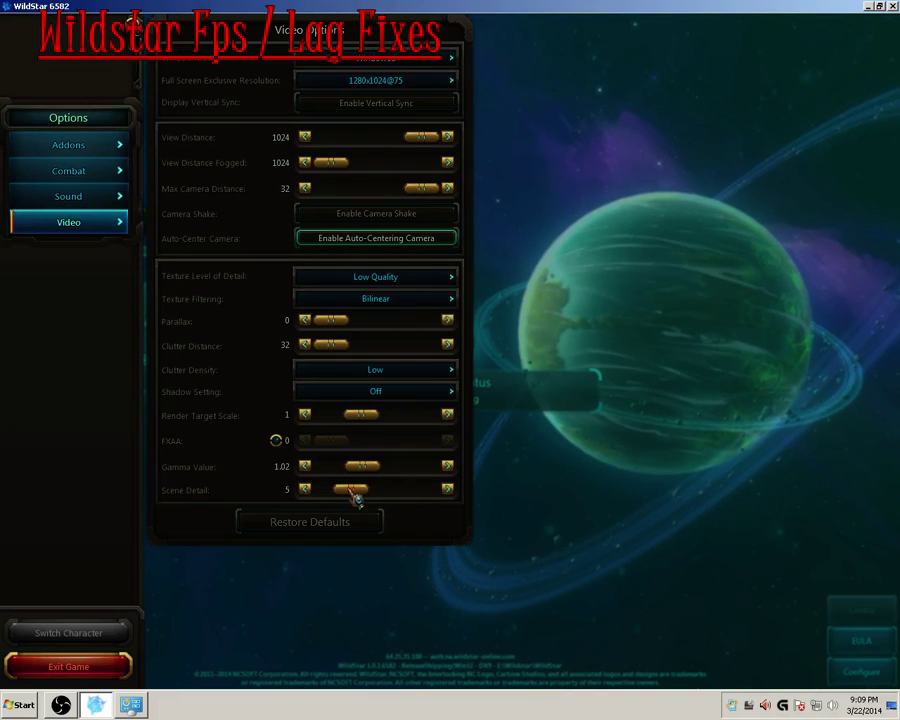